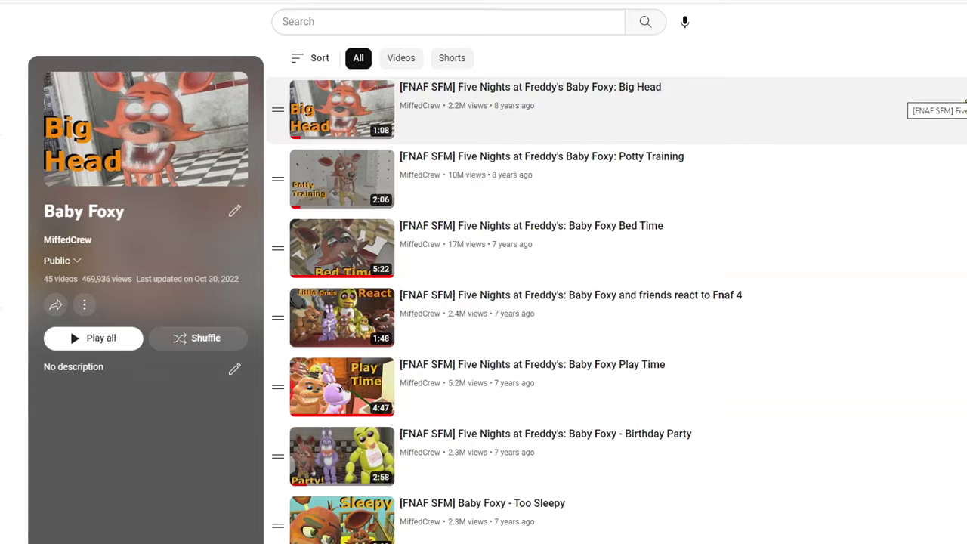
# Scroll down through the Baby Foxy playlist on YouTube
pyautogui.scroll(-4, 616, 302)
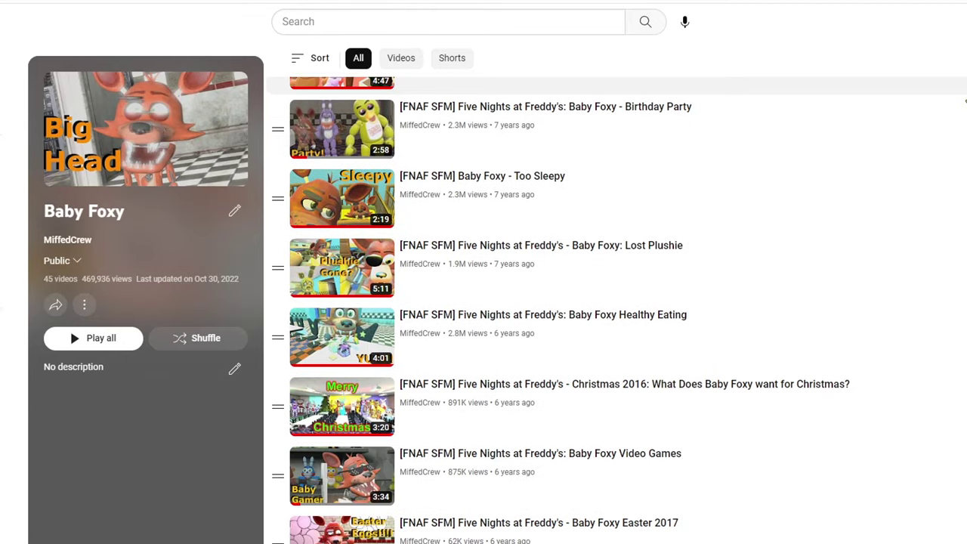
pyautogui.scroll(-4, 616, 302)
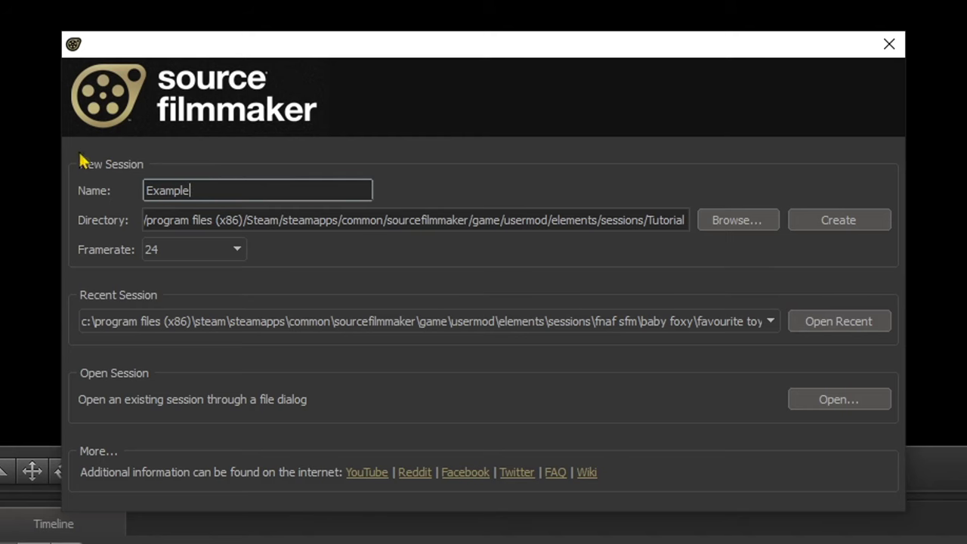
# Replace the session name with 'Ex' and try creating the session
pyautogui.doubleClick(253, 192)
pyautogui.click(258, 187)
pyautogui.hotkey('ctrl', 'a')
pyautogui.press('BackSpace')
pyautogui.write('Ex')
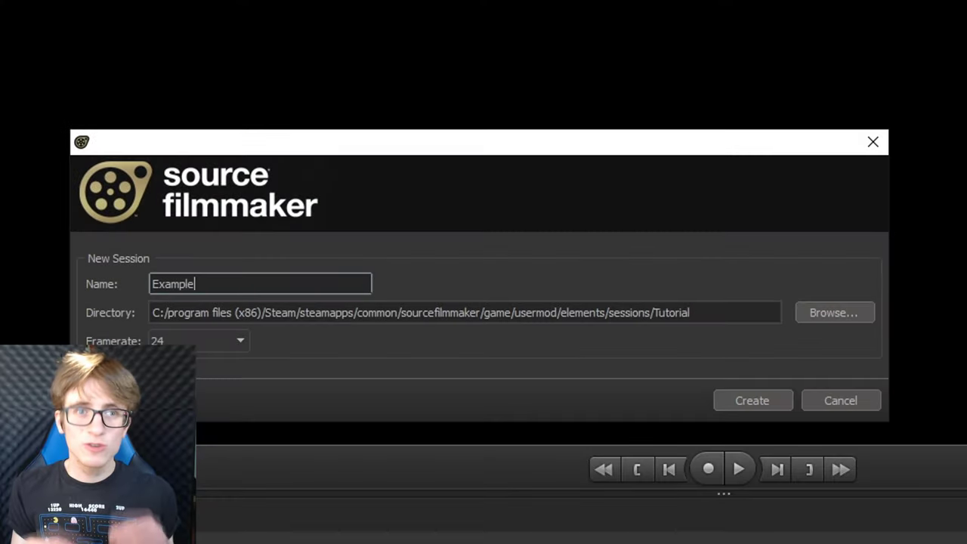
pyautogui.click(752, 400)
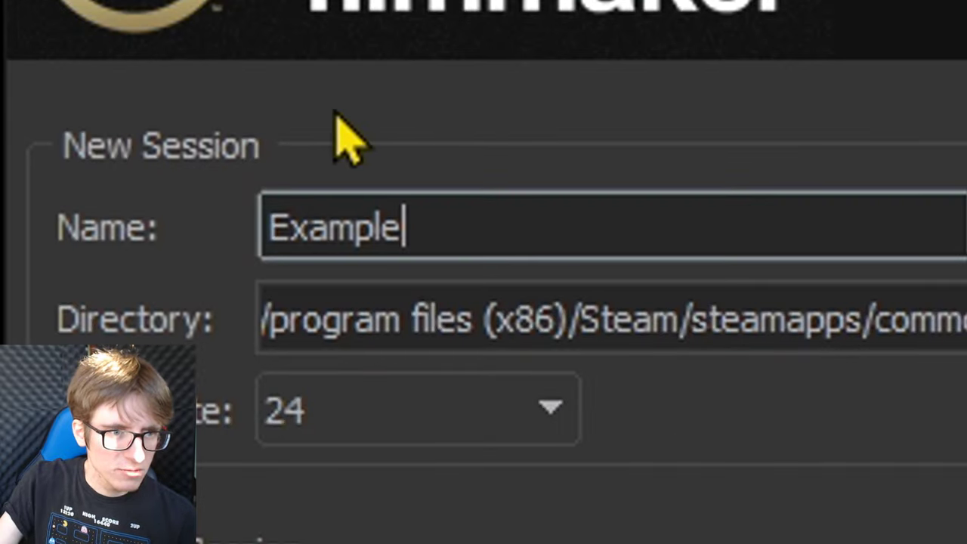
# Erase the session name again and enter 'Example'
pyautogui.doubleClick(600, 242)
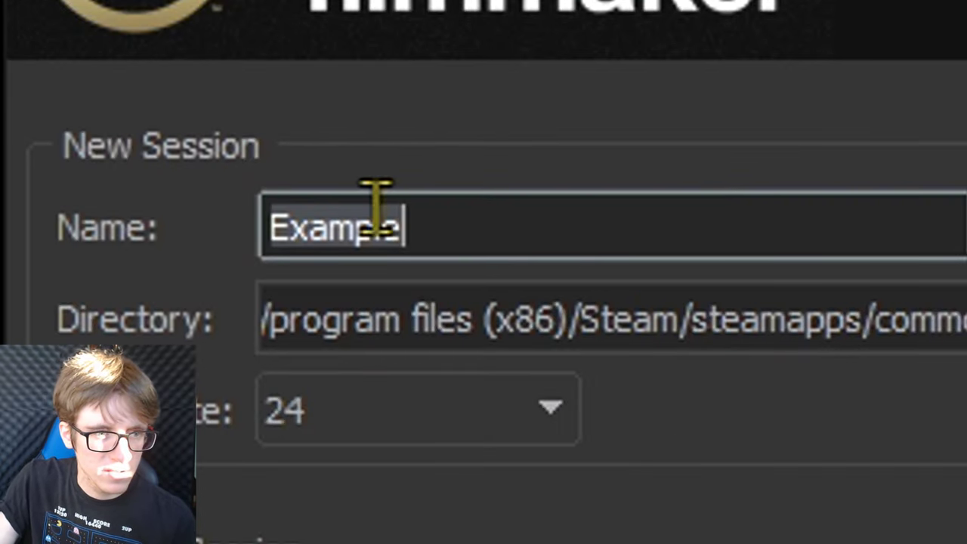
pyautogui.click(491, 224)
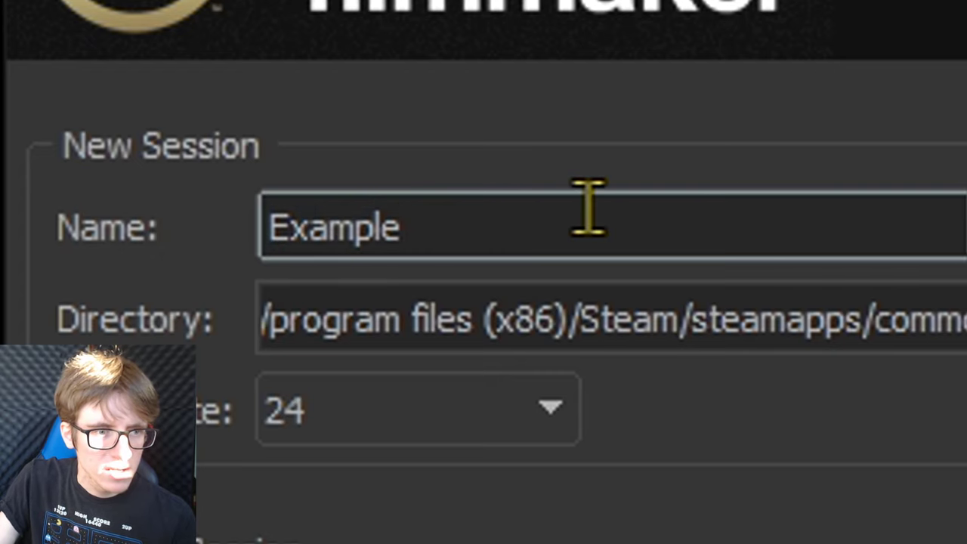
pyautogui.moveTo(537, 220); pyautogui.dragTo(216, 234)
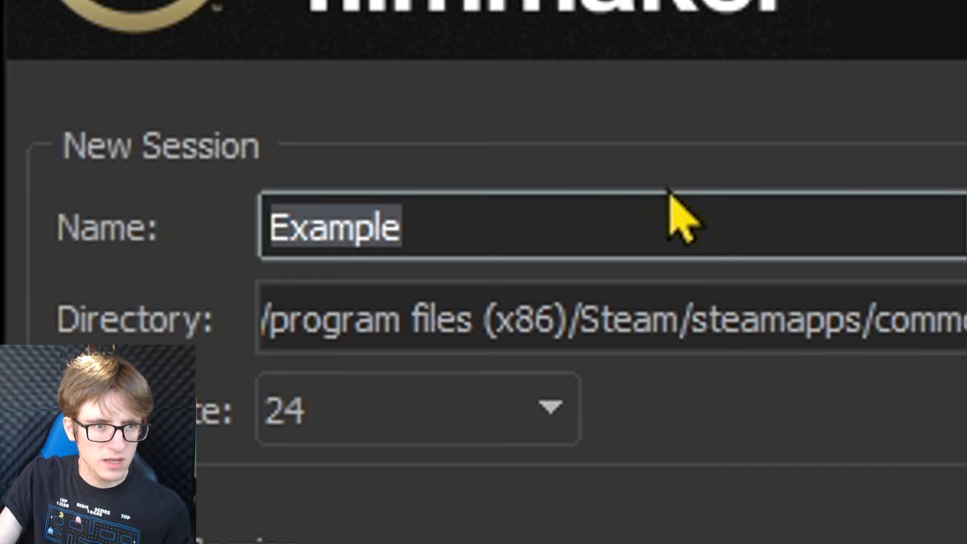
pyautogui.click(552, 216)
pyautogui.press('BackSpace')
pyautogui.press('BackSpace')
pyautogui.press('BackSpace')
pyautogui.press('BackSpace')
pyautogui.press('BackSpace')
pyautogui.press('BackSpace')
pyautogui.press('BackSpace')
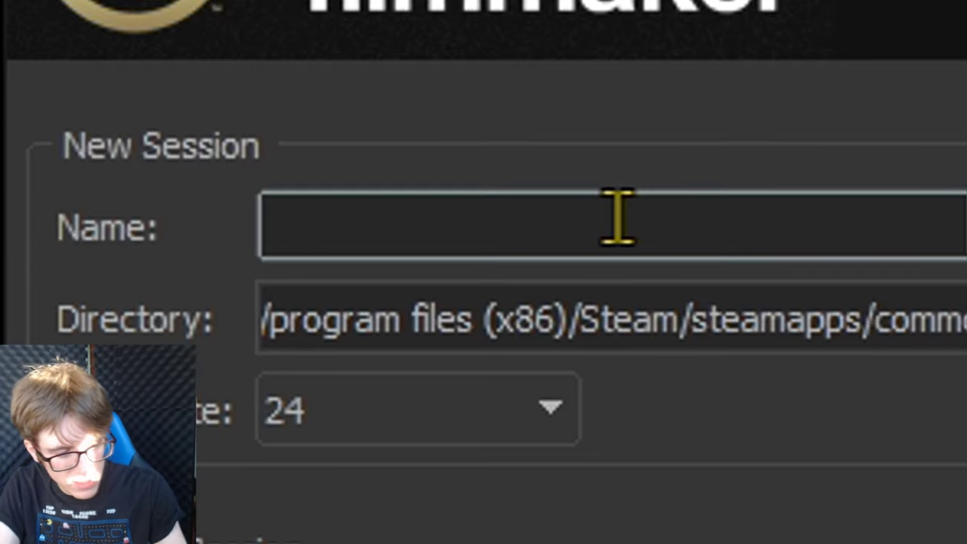
pyautogui.write('Example')
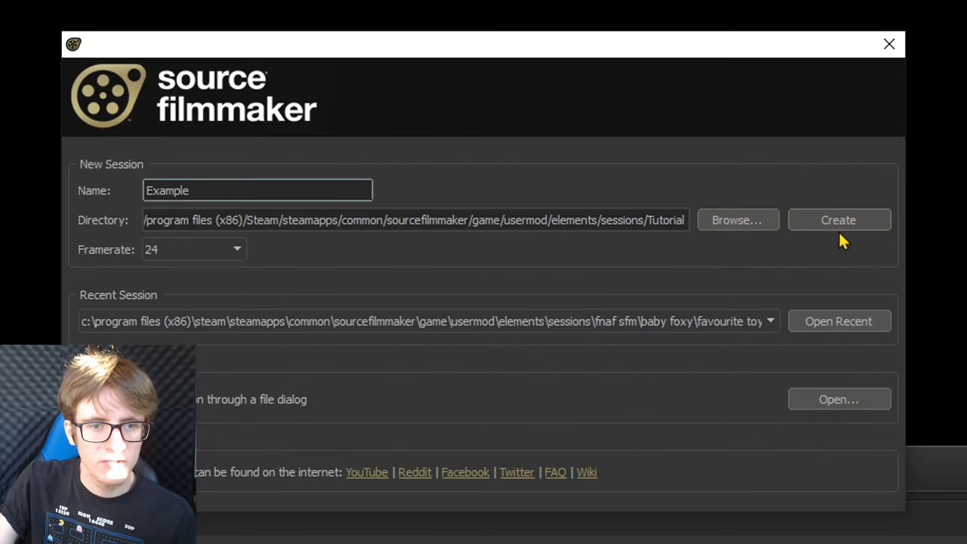
# Browse to the sessions folder, add a new folder 'What you want', then cancel the chooser
pyautogui.click(719, 215)
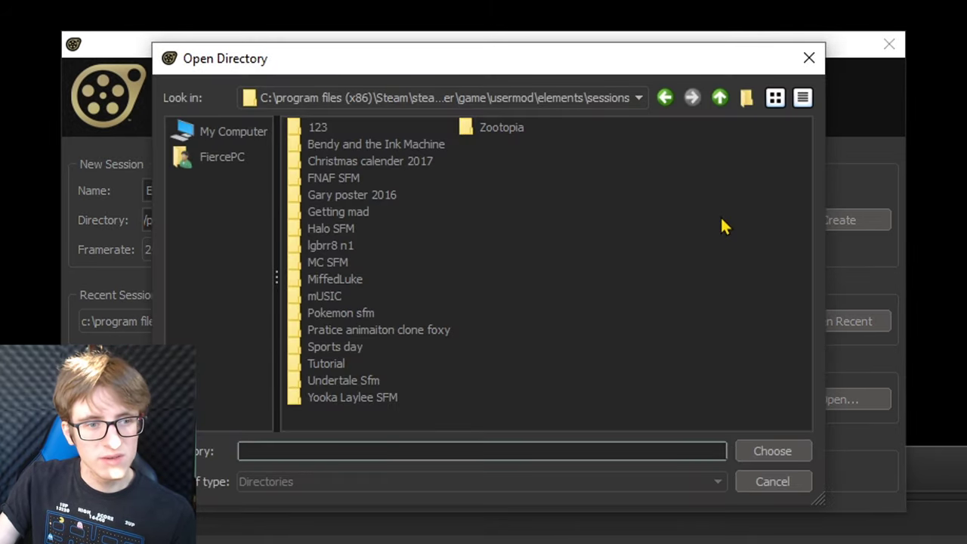
pyautogui.click(721, 98)
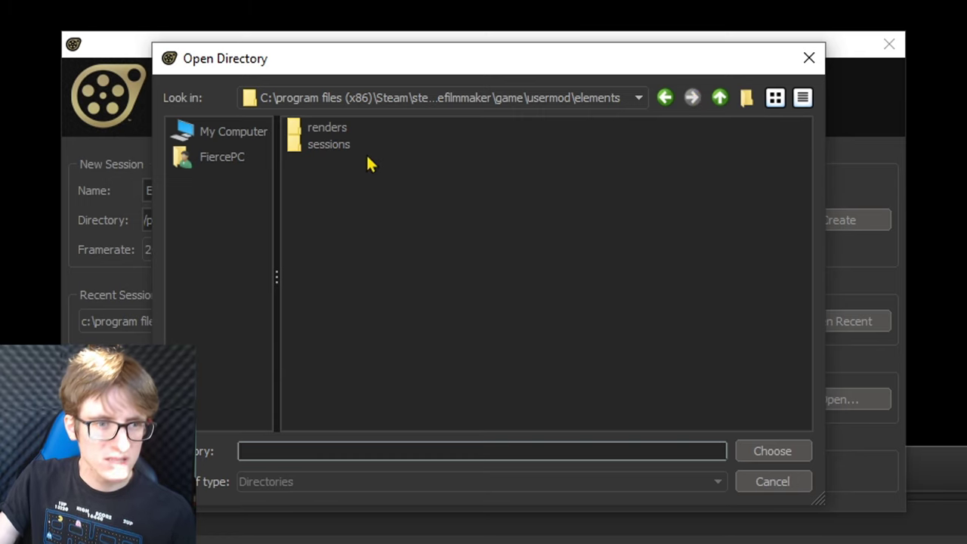
pyautogui.click(342, 130)
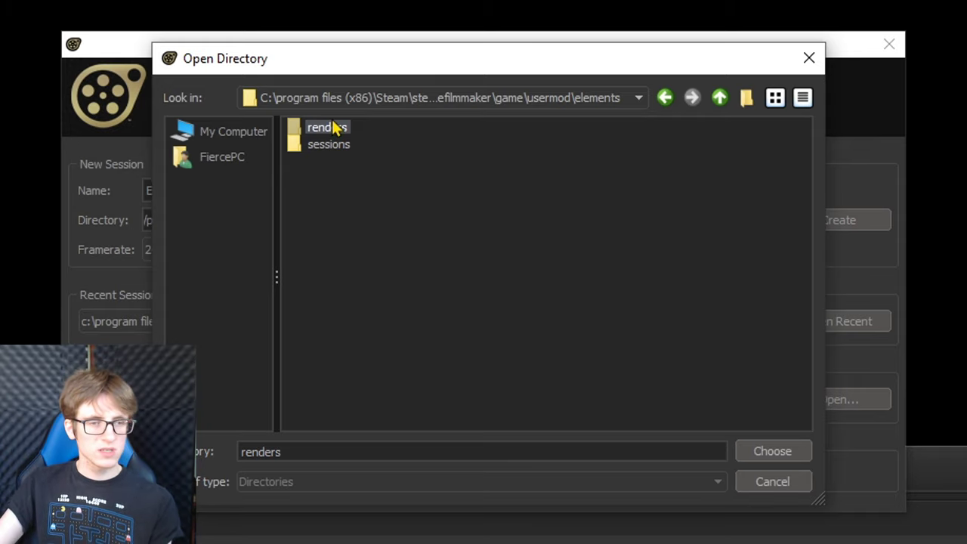
pyautogui.doubleClick(332, 144)
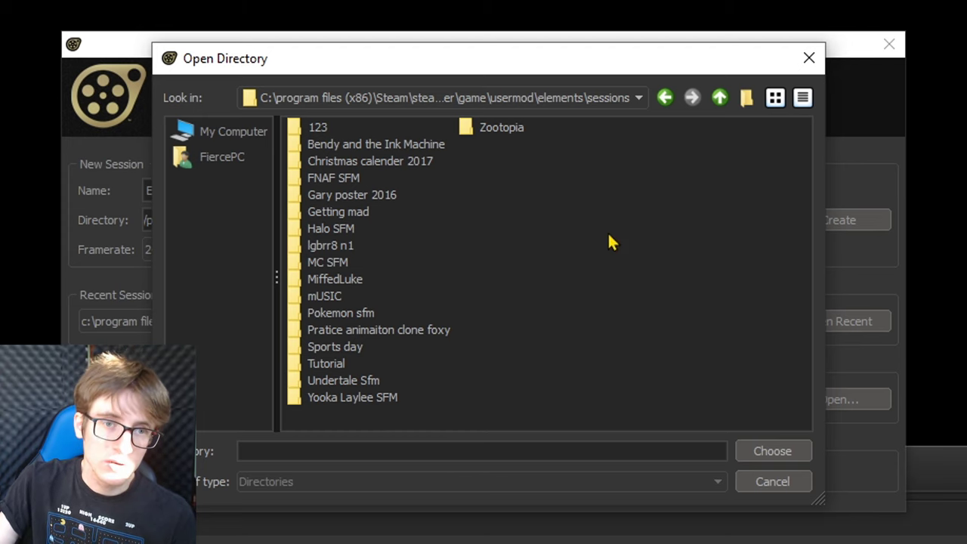
pyautogui.click(746, 107)
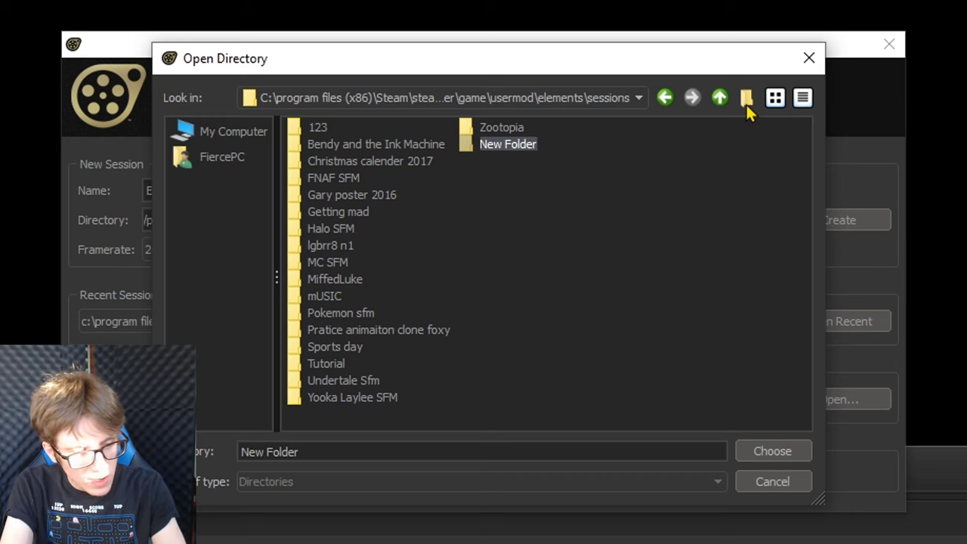
pyautogui.write('W')
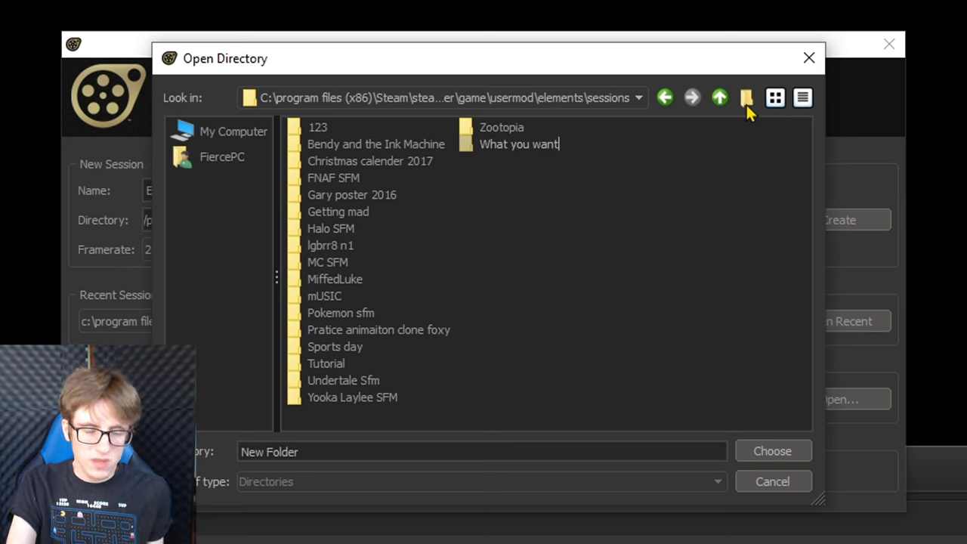
pyautogui.write('hat you want')
pyautogui.press('Escape')
pyautogui.press('Escape')
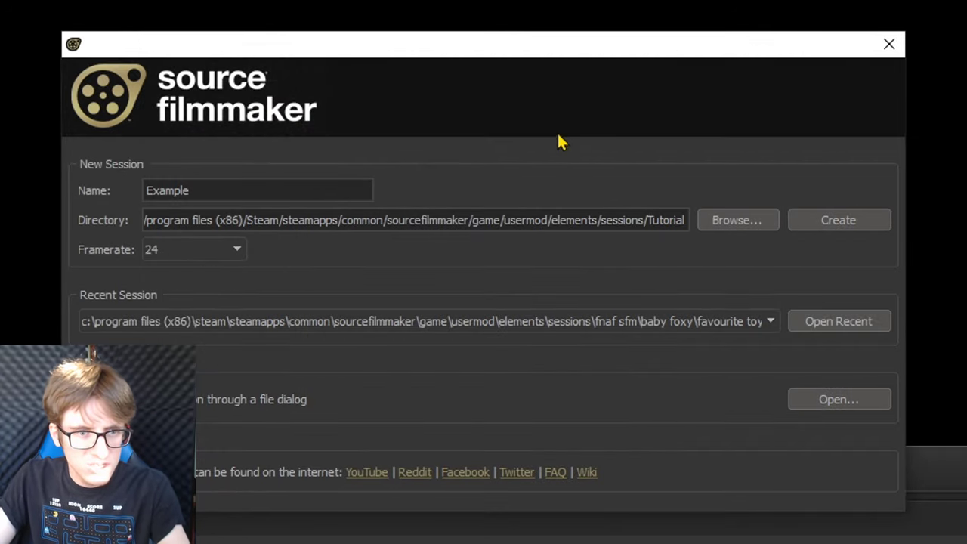
# Set the session directory to the Tutorial folder inside sessions
pyautogui.click(725, 220)
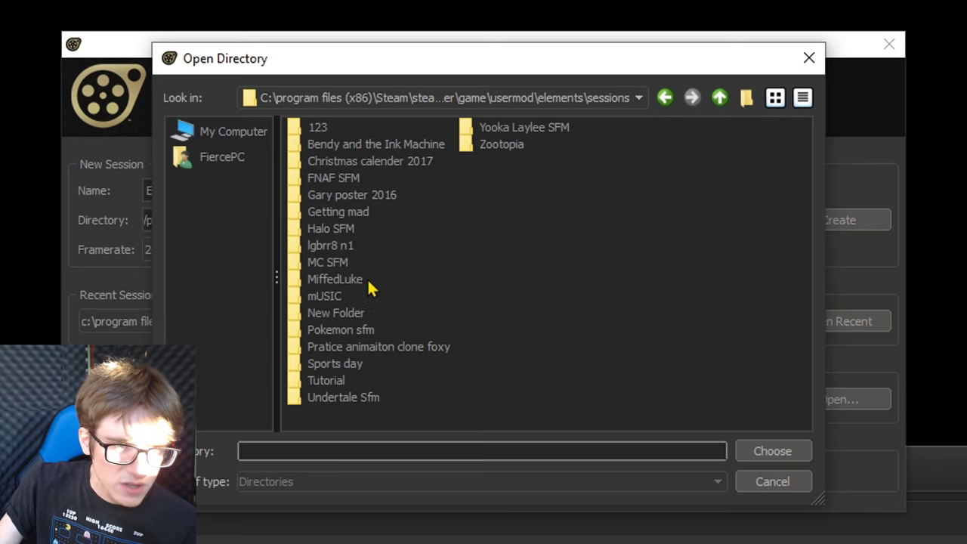
pyautogui.doubleClick(332, 379)
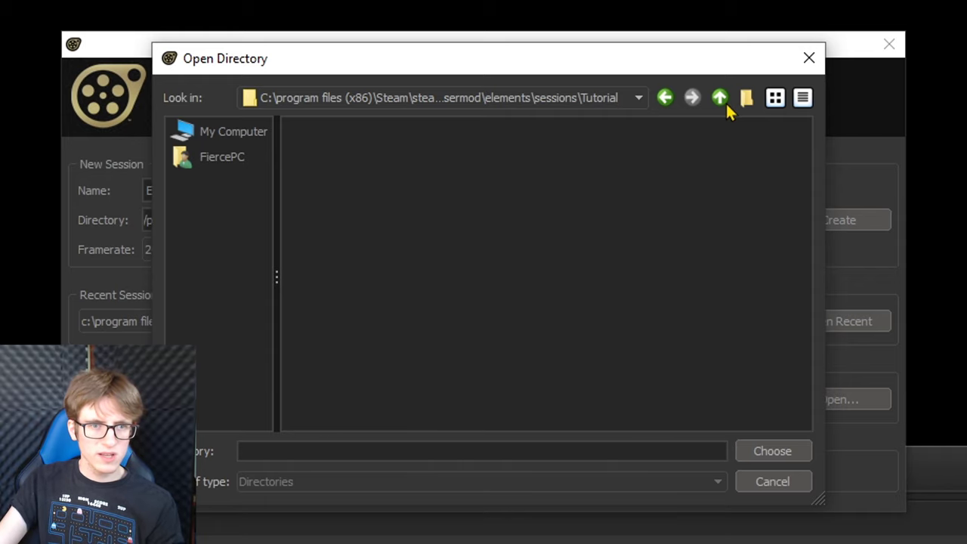
pyautogui.click(772, 452)
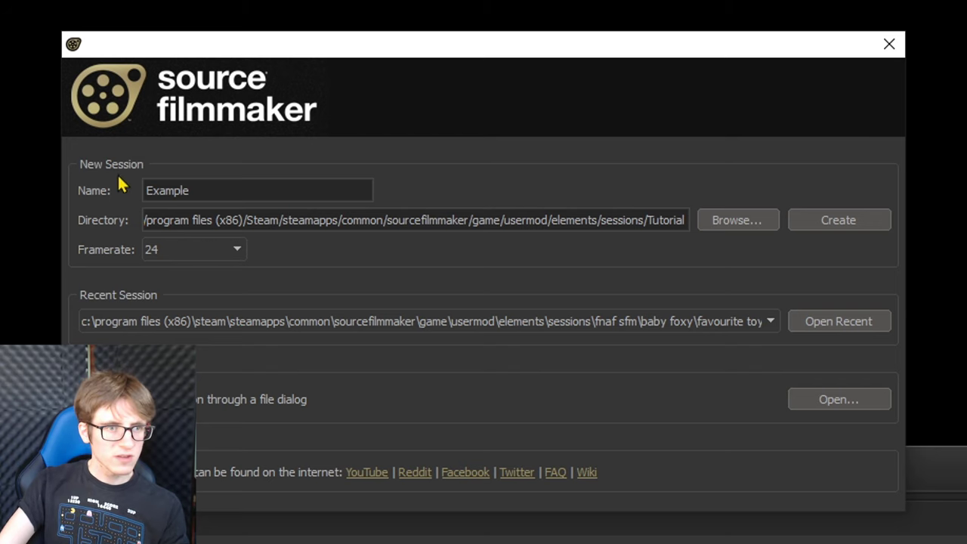
pyautogui.moveTo(225, 187); pyautogui.dragTo(146, 194)
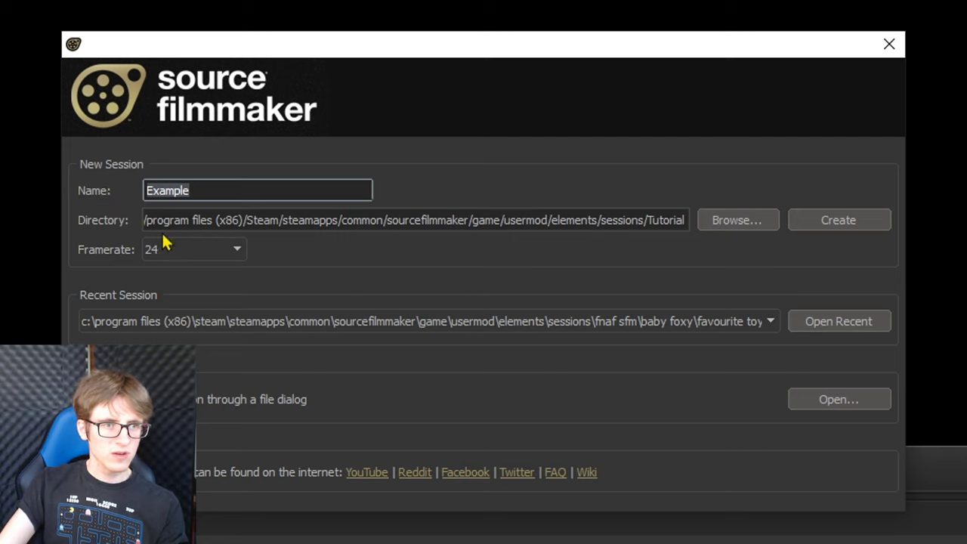
pyautogui.press('Tab')
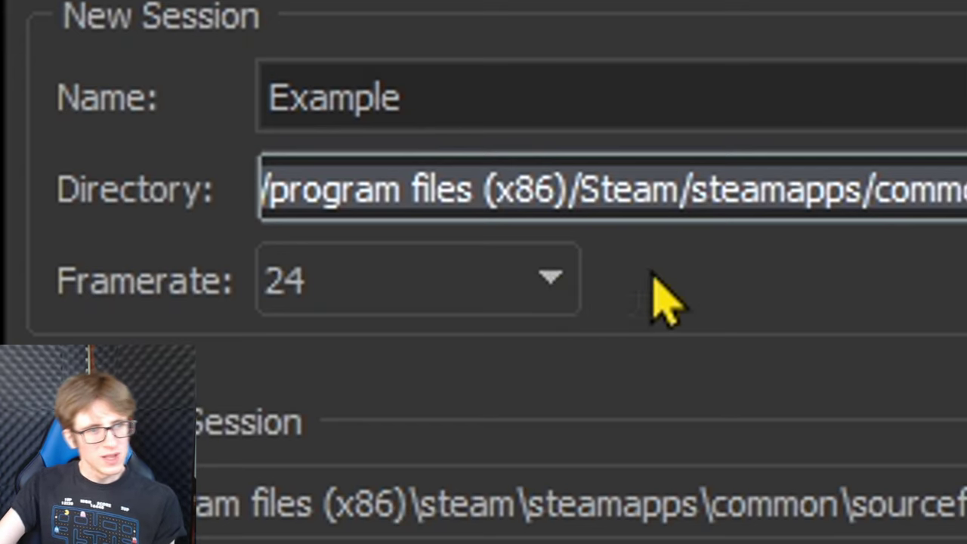
pyautogui.click(563, 304)
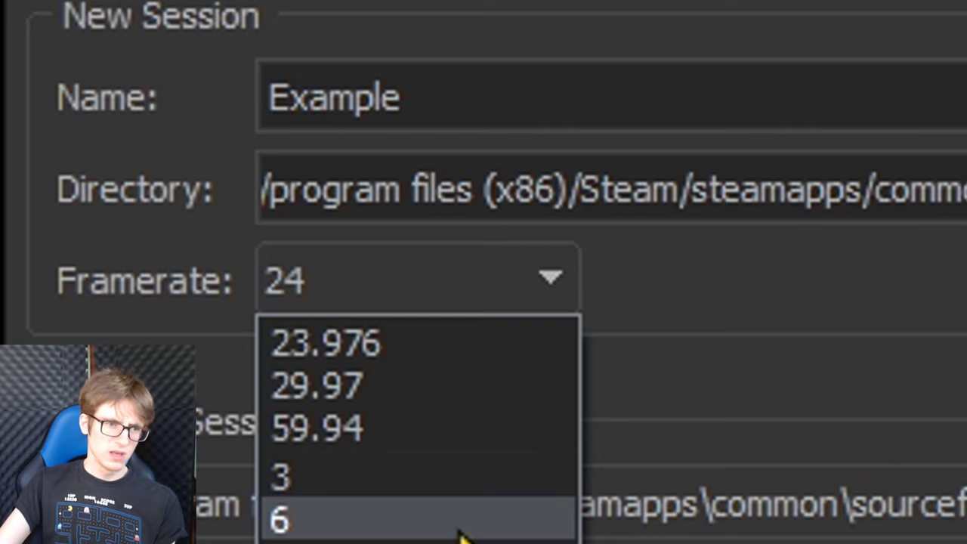
pyautogui.click(603, 307)
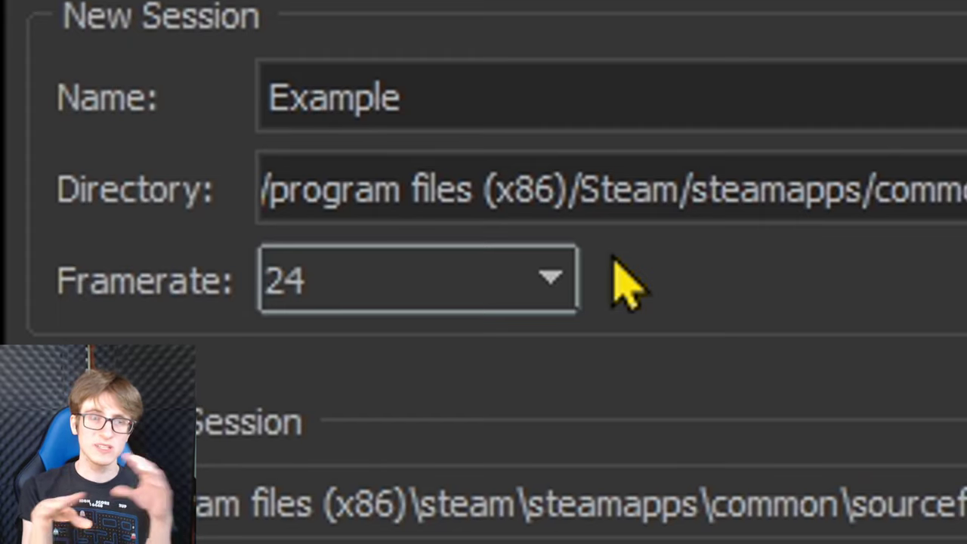
pyautogui.click(572, 296)
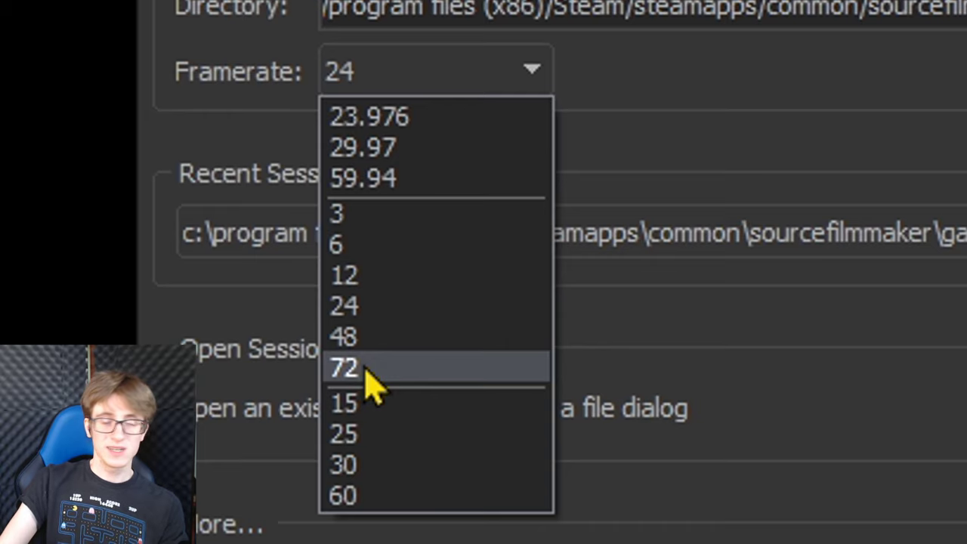
pyautogui.click(540, 28)
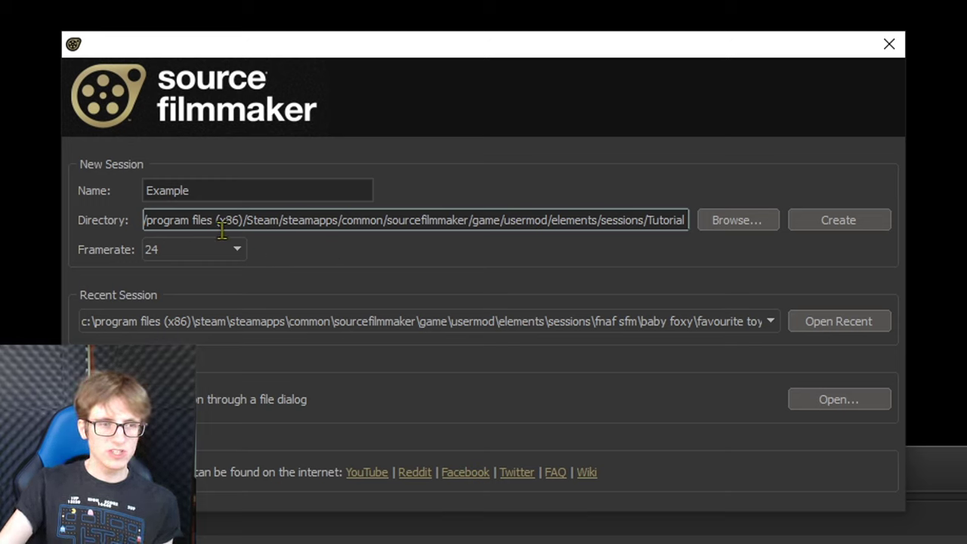
# Check the framerate options, keeping 24, then view and close the Recent Session list
pyautogui.click(240, 249)
pyautogui.click(240, 250)
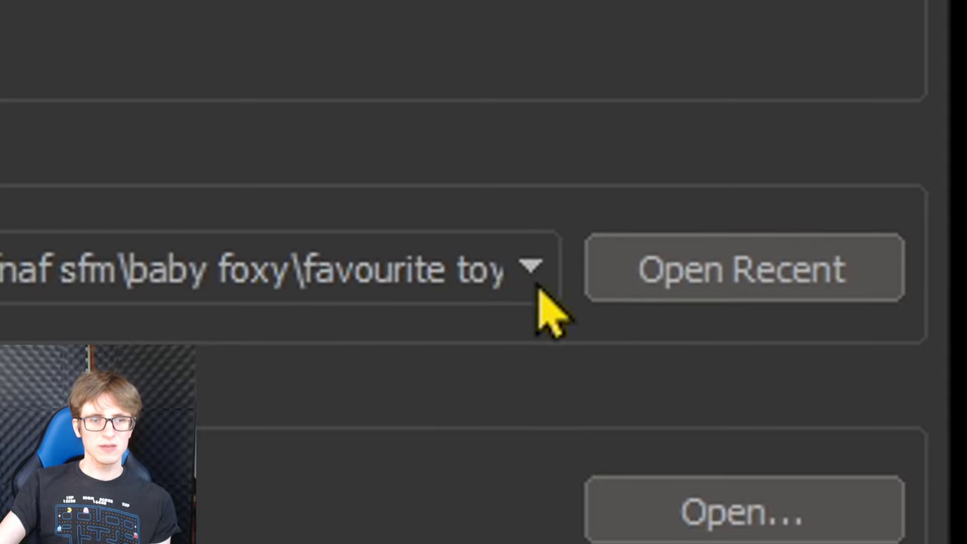
pyautogui.click(511, 270)
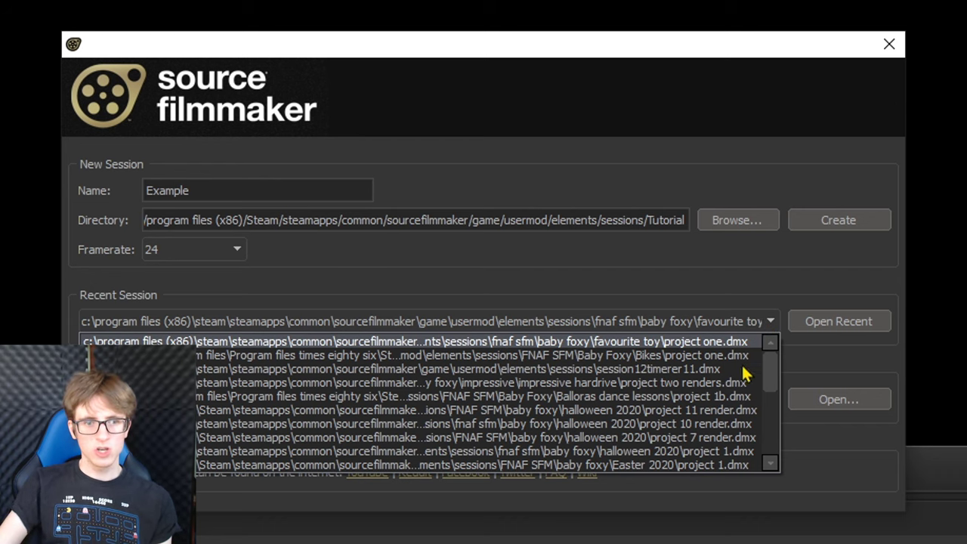
pyautogui.click(759, 294)
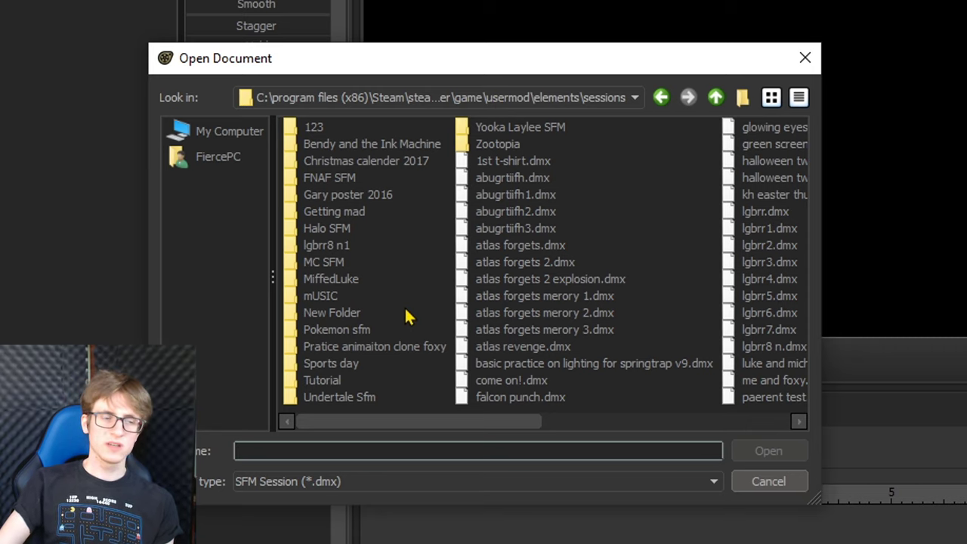
# Cancel the Open Document browser and return to the session startup dialog
pyautogui.doubleClick(322, 380)
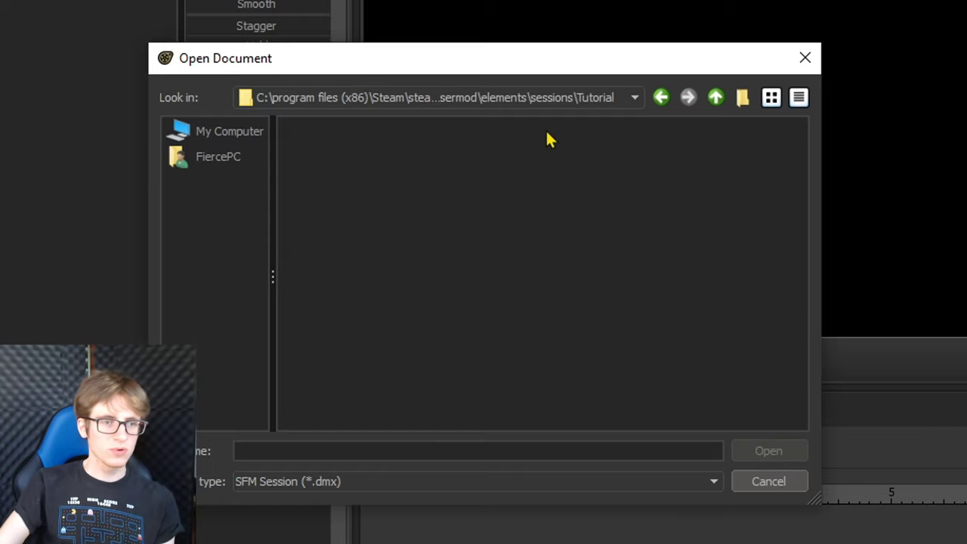
pyautogui.click(771, 482)
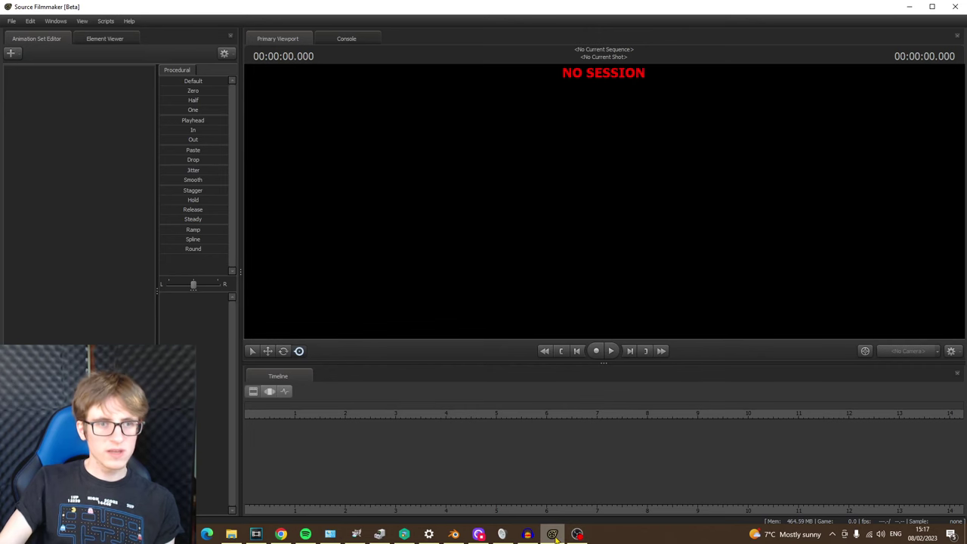
pyautogui.click(551, 488)
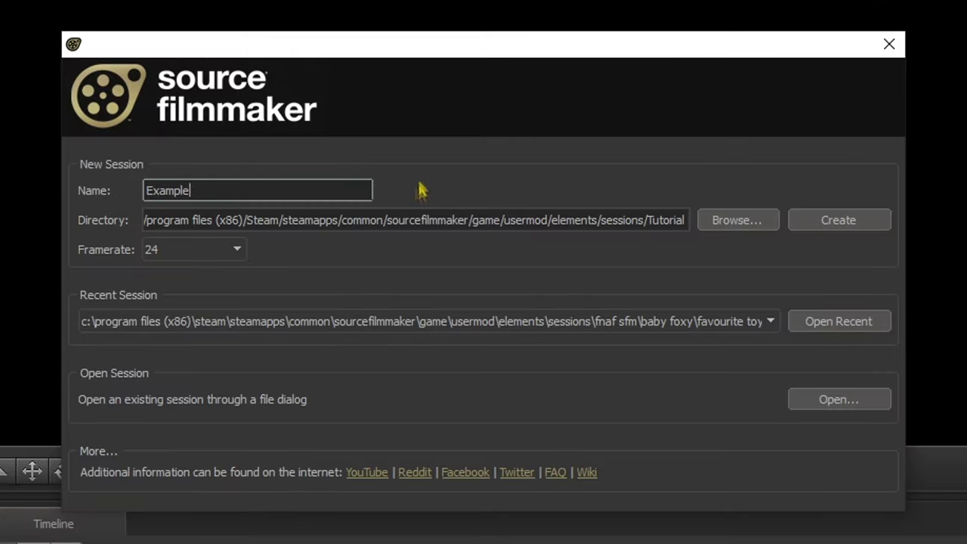
# Retype the session name as Example and save it in the Tutorial folder
pyautogui.press('BackSpace')
pyautogui.press('BackSpace')
pyautogui.press('BackSpace')
pyautogui.press('BackSpace')
pyautogui.press('BackSpace')
pyautogui.write('ampl')
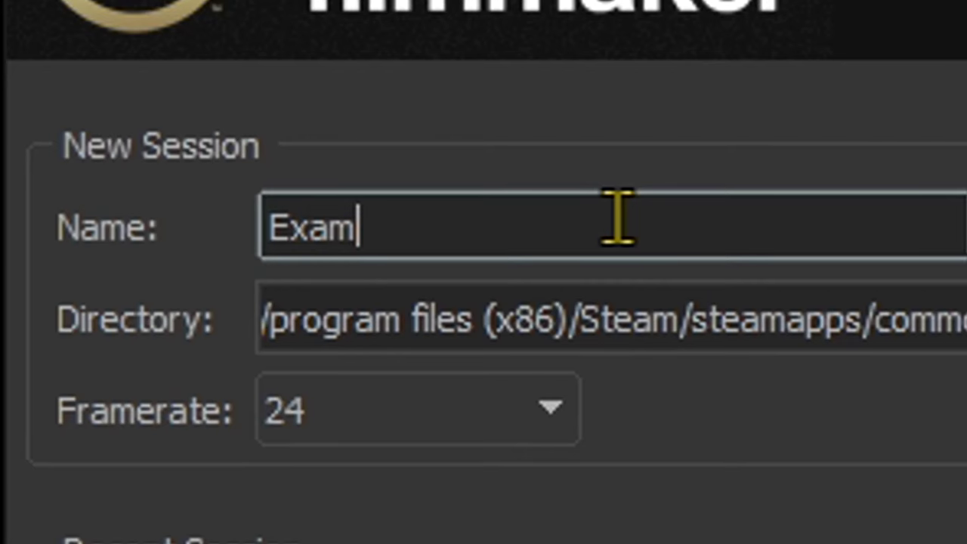
pyautogui.click(336, 382)
pyautogui.doubleClick(336, 381)
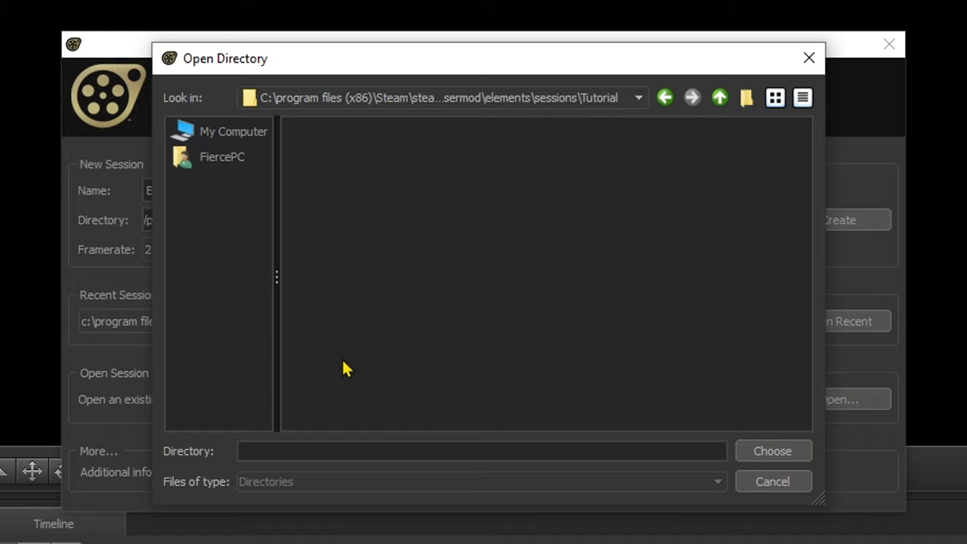
pyautogui.press('Escape')
pyautogui.click(241, 249)
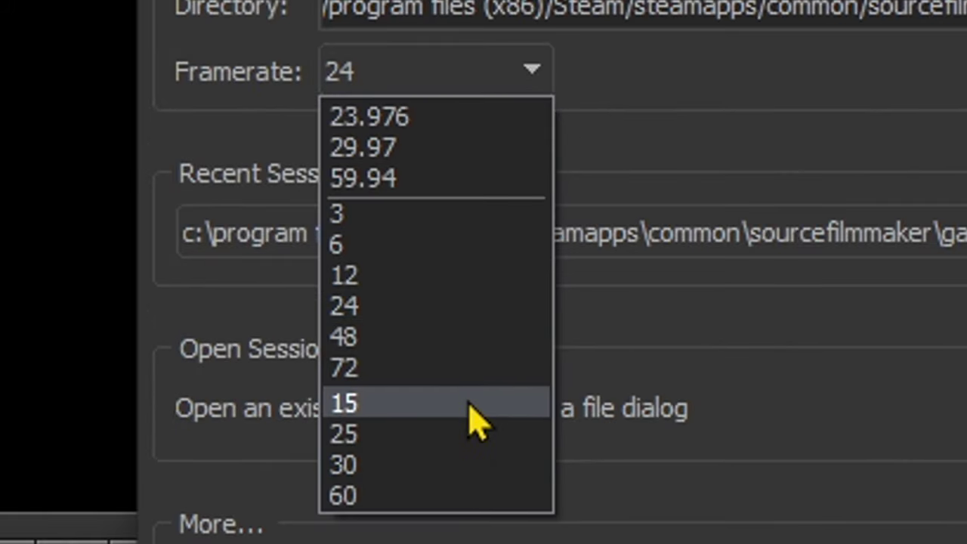
# Keep framerate 24, create the Example session, and dismiss the recent sessions list
pyautogui.press('Escape')
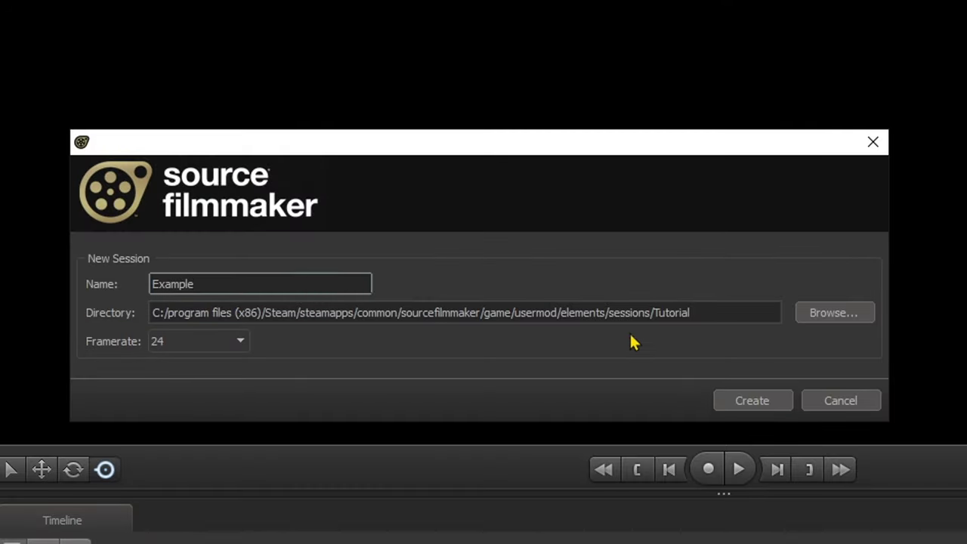
pyautogui.click(736, 399)
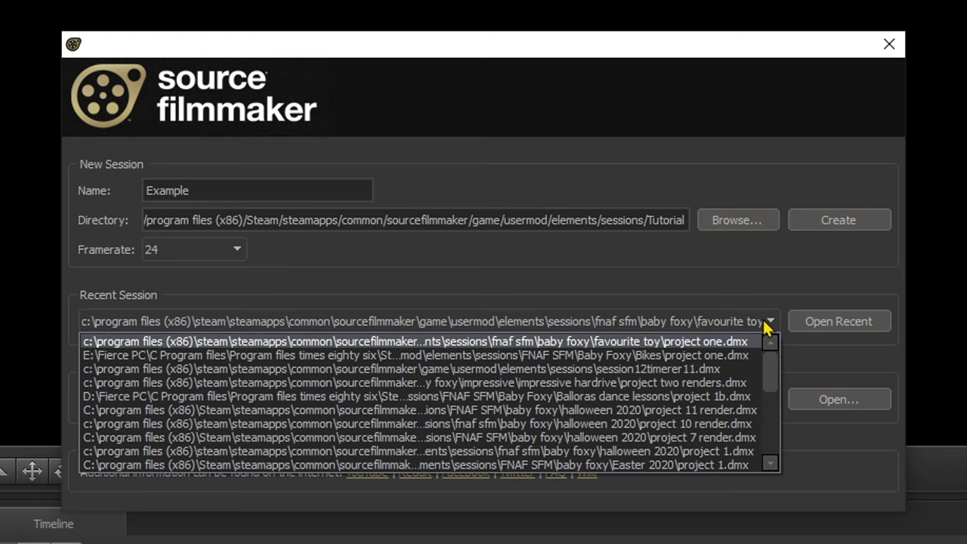
pyautogui.click(766, 327)
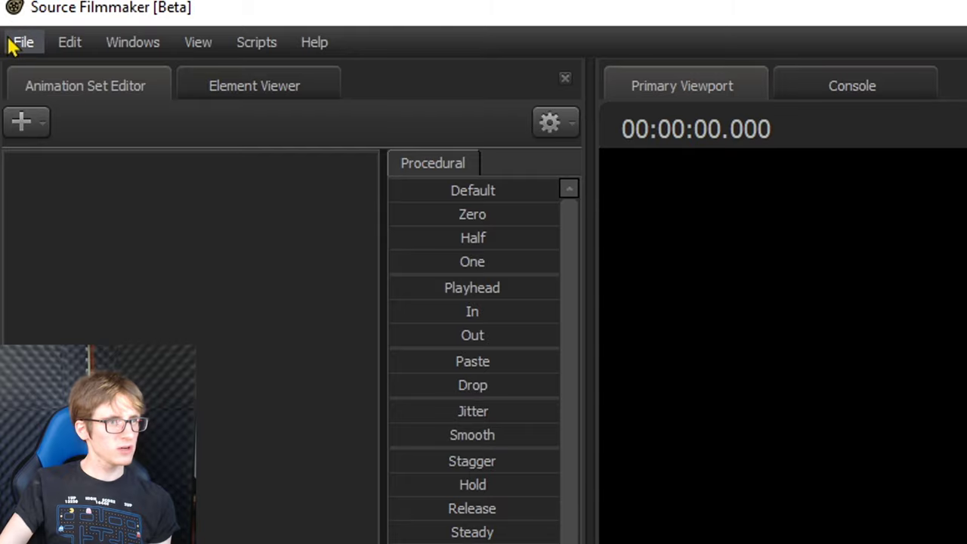
# Use File > New to create the Example session in Tutorial at 24 fps
pyautogui.click(22, 42)
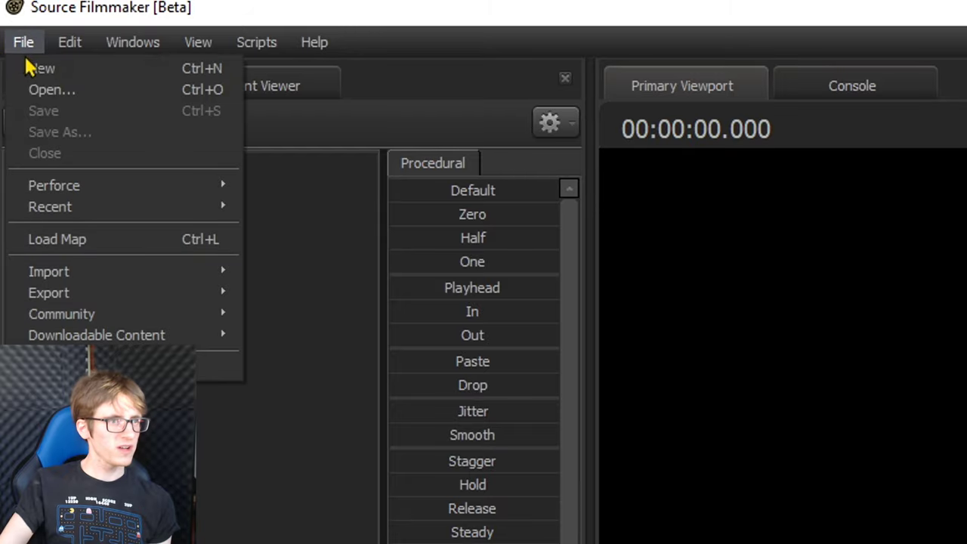
pyautogui.click(39, 68)
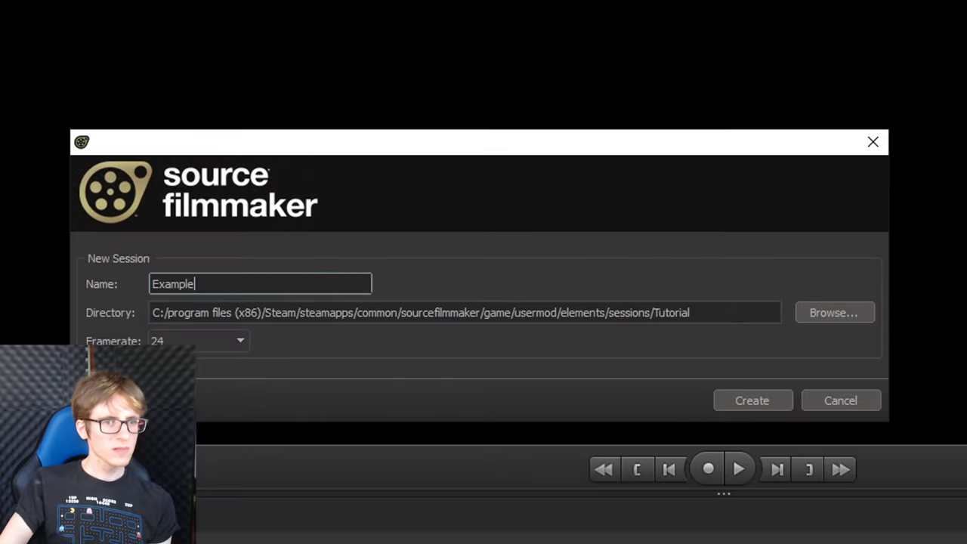
pyautogui.click(741, 402)
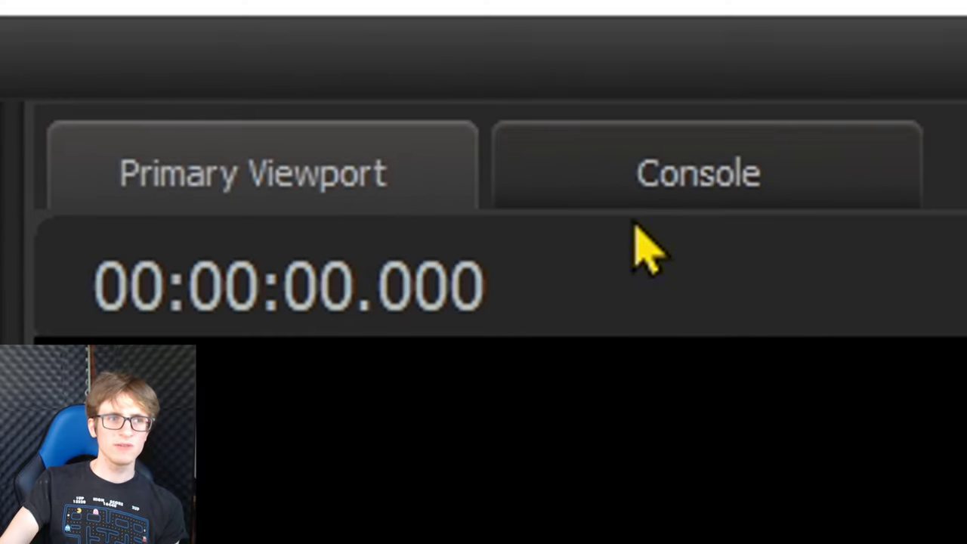
# Run r_eyesize 0 in the Console, then return to the Primary Viewport
pyautogui.click(657, 204)
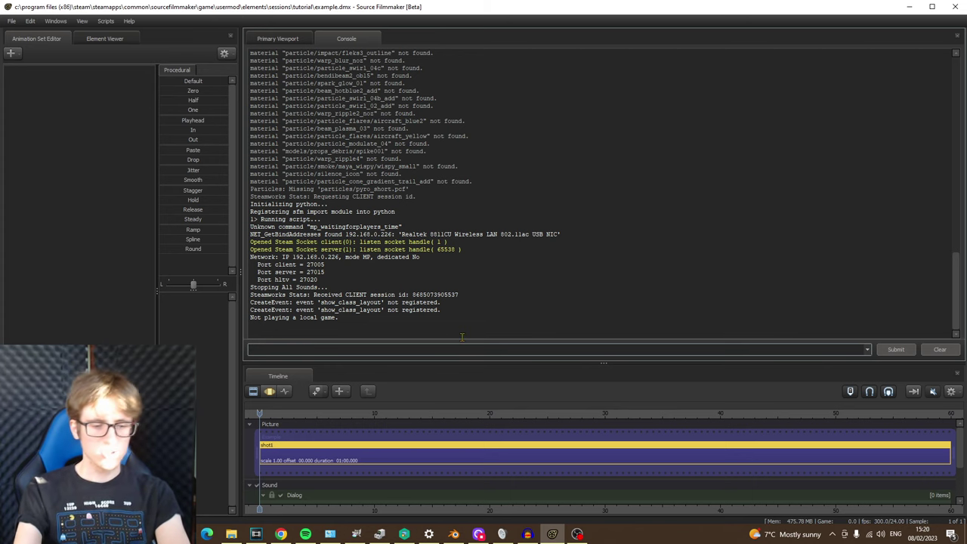
pyautogui.write('r_')
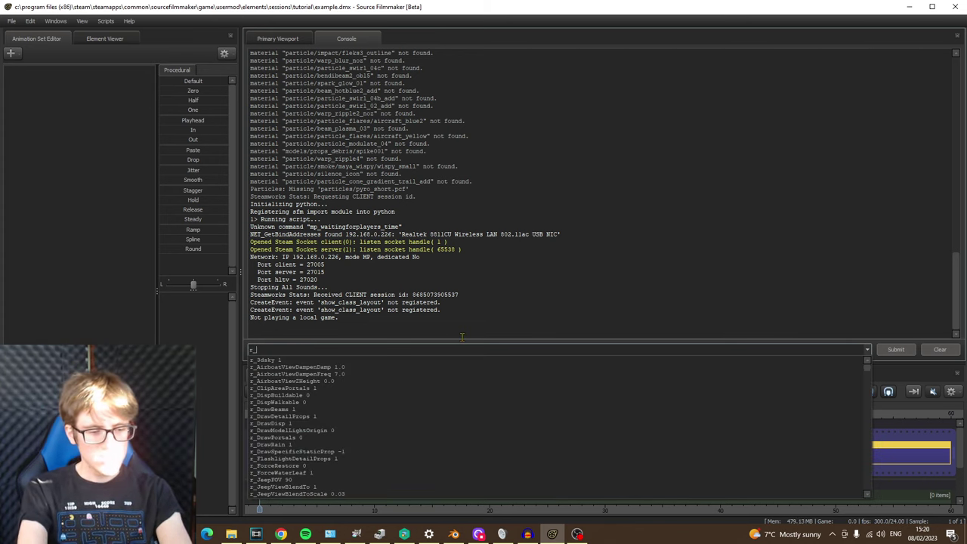
pyautogui.write('eyesize 0')
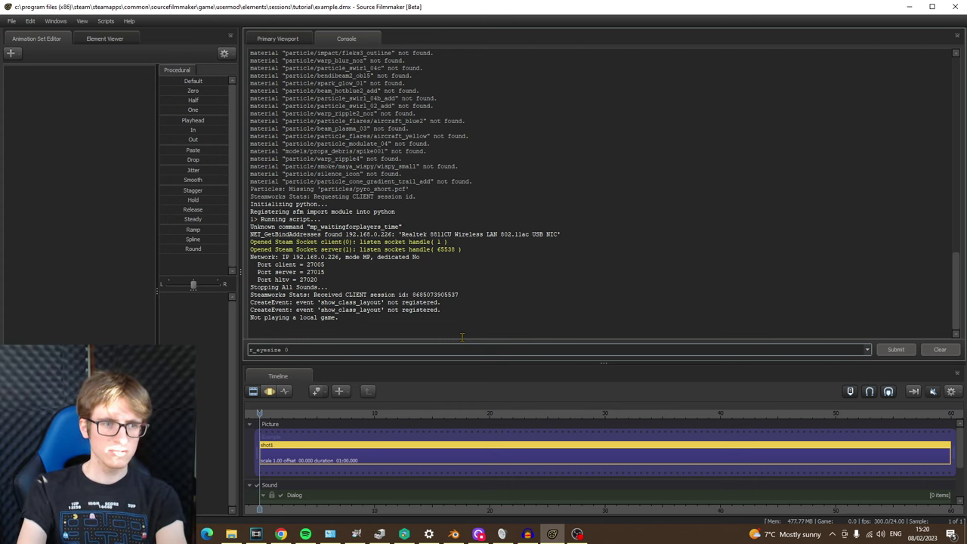
pyautogui.press('Return')
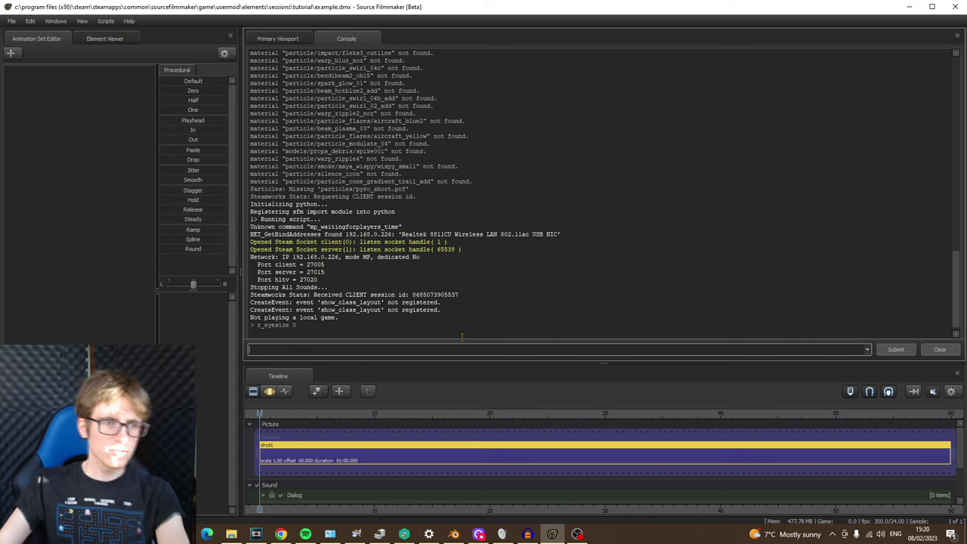
pyautogui.click(269, 40)
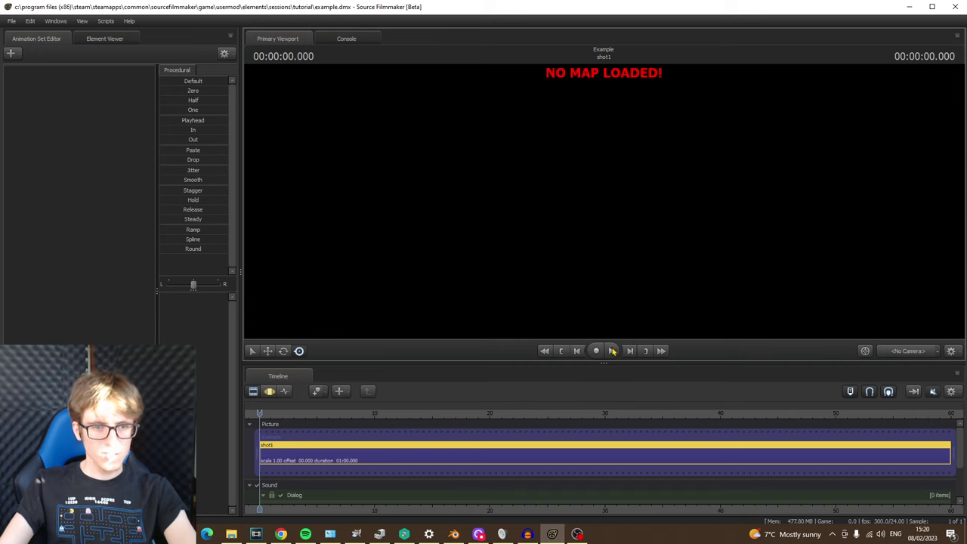
pyautogui.click(612, 350)
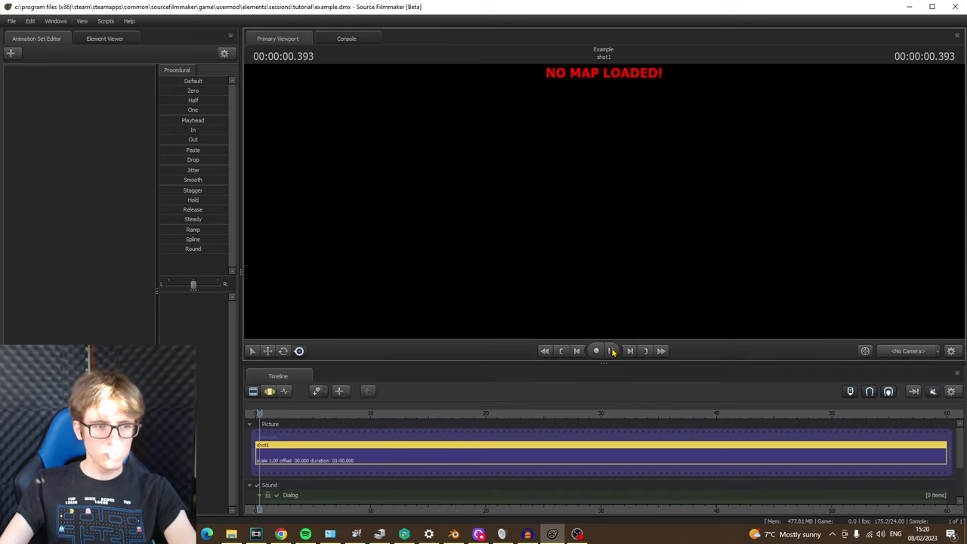
pyautogui.click(563, 355)
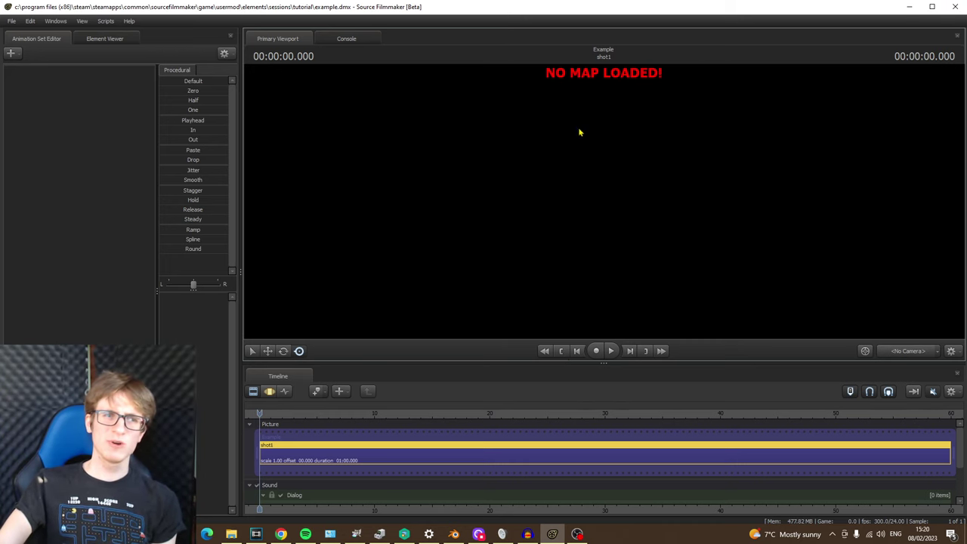
pyautogui.click(355, 41)
pyautogui.click(280, 39)
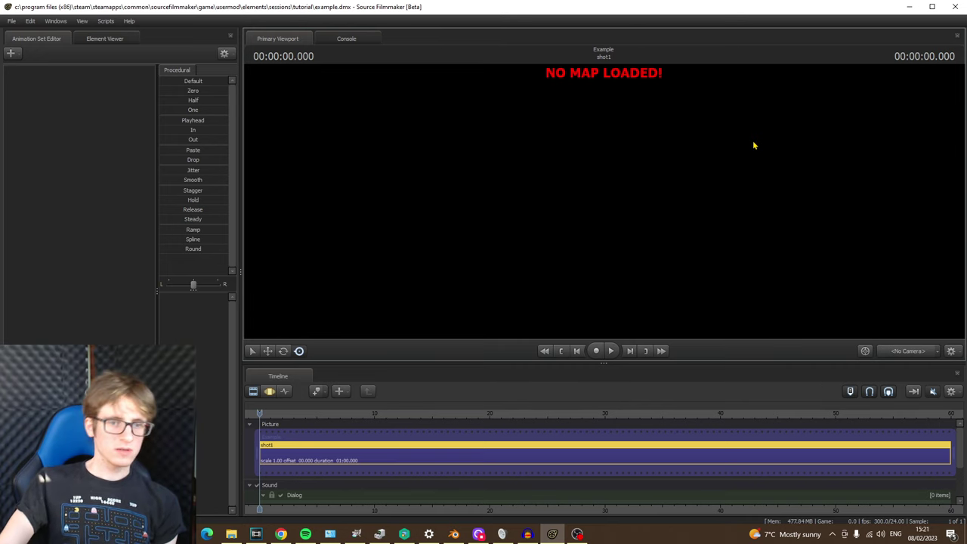
# Open Load Map... from the viewport's right-click menu and clear the 'stage' filter
pyautogui.rightClick(486, 185)
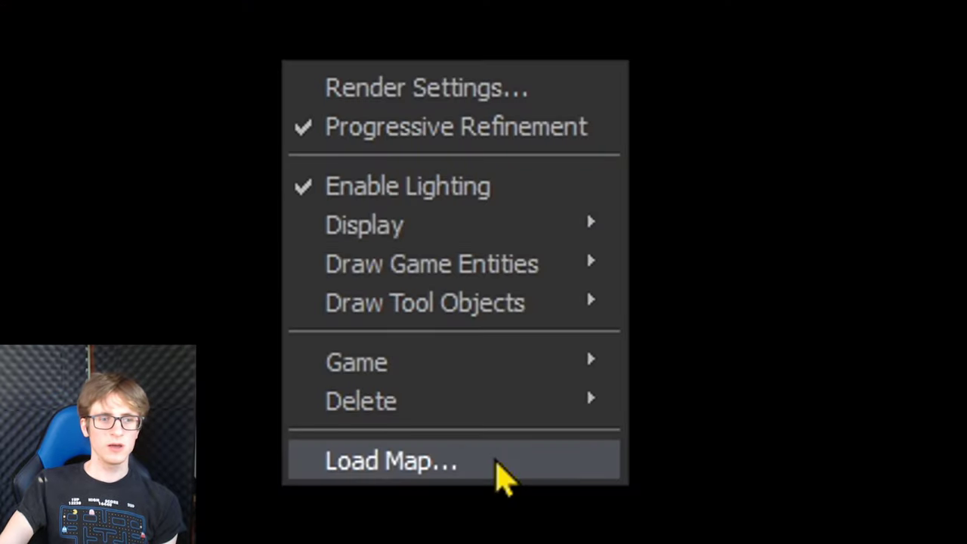
pyautogui.click(435, 479)
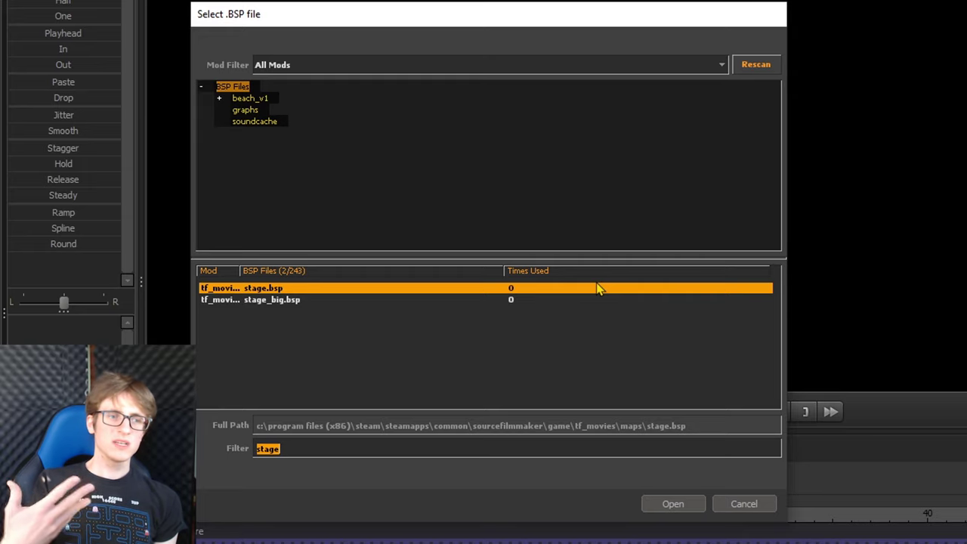
pyautogui.press('BackSpace')
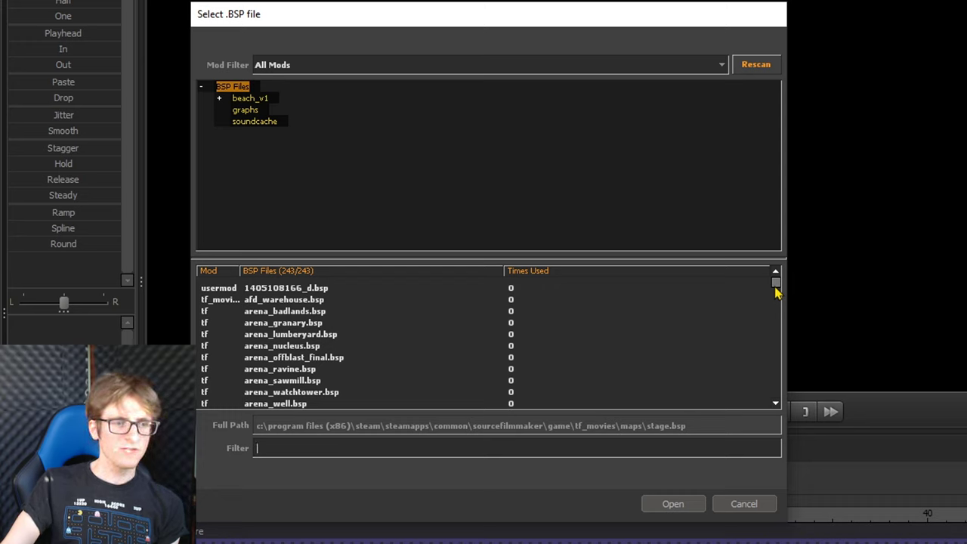
pyautogui.click(222, 293)
pyautogui.click(221, 302)
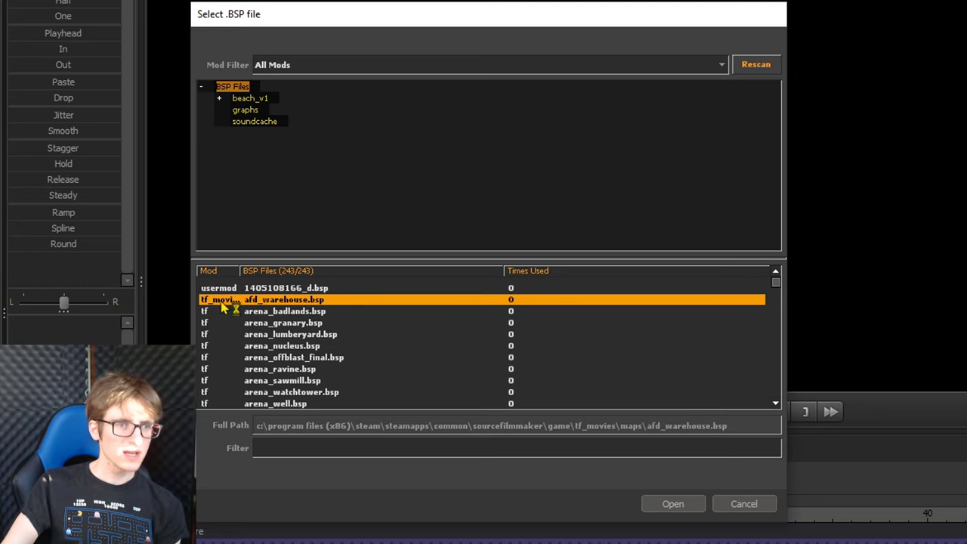
pyautogui.click(215, 312)
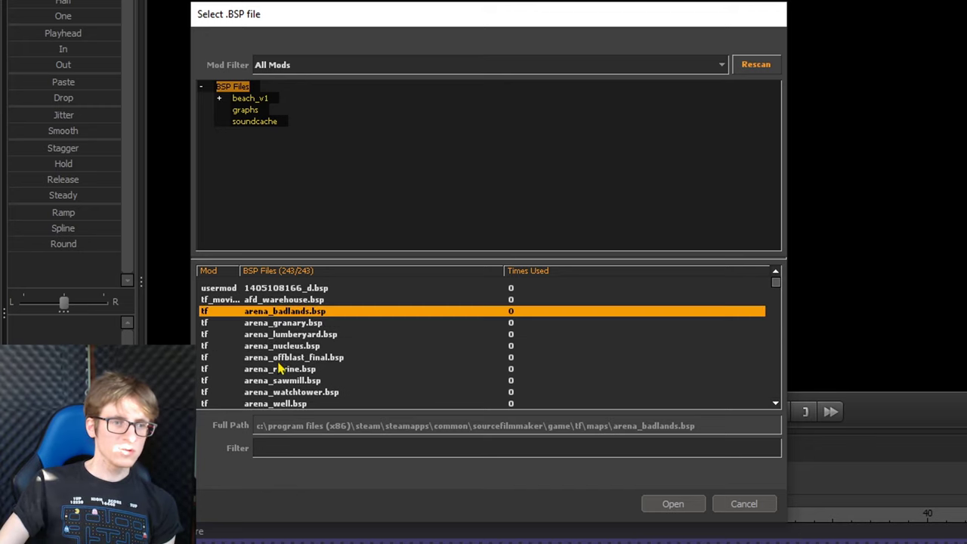
pyautogui.click(230, 300)
pyautogui.click(228, 324)
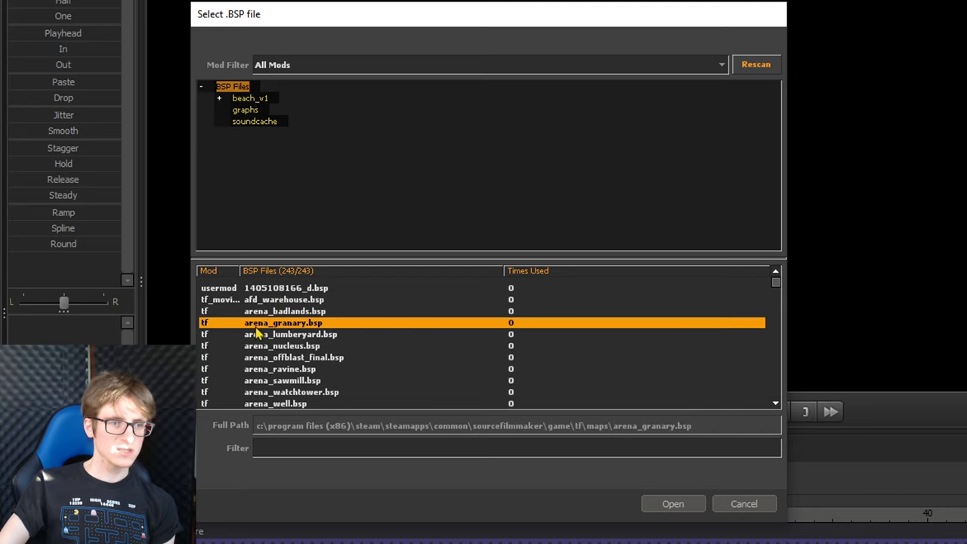
pyautogui.scroll(-4, 260, 333)
pyautogui.scroll(2, 259, 333)
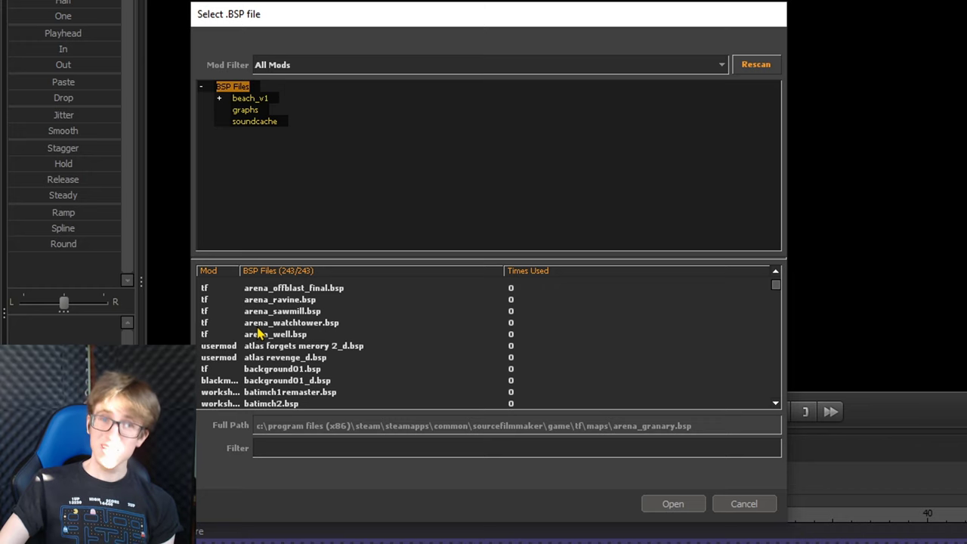
pyautogui.scroll(1, 259, 333)
pyautogui.scroll(-2, 260, 334)
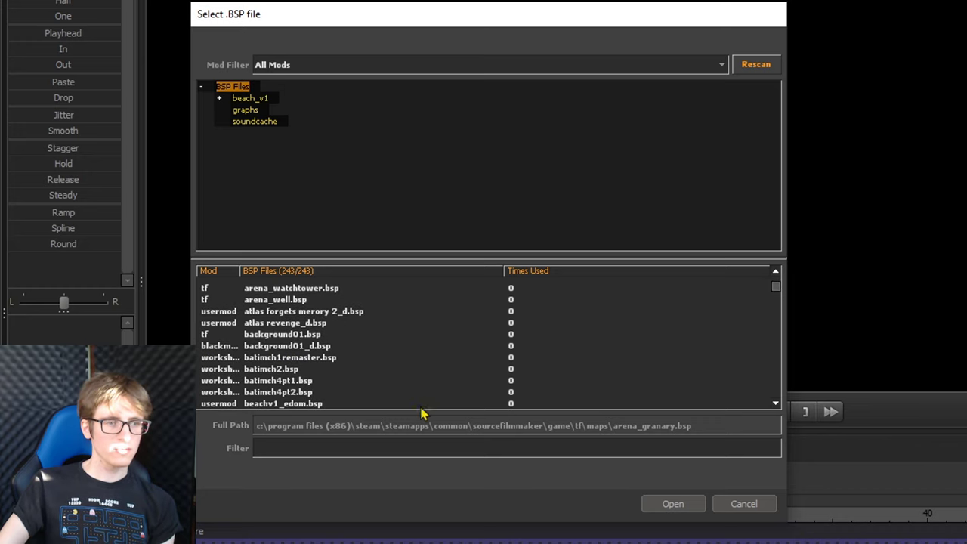
pyautogui.scroll(-1, 339, 389)
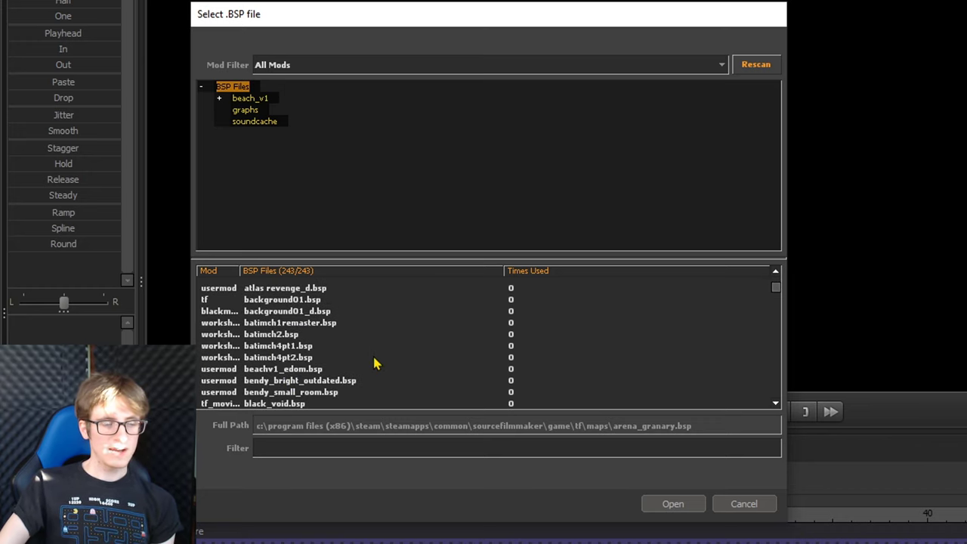
pyautogui.scroll(4, 363, 361)
pyautogui.click(246, 293)
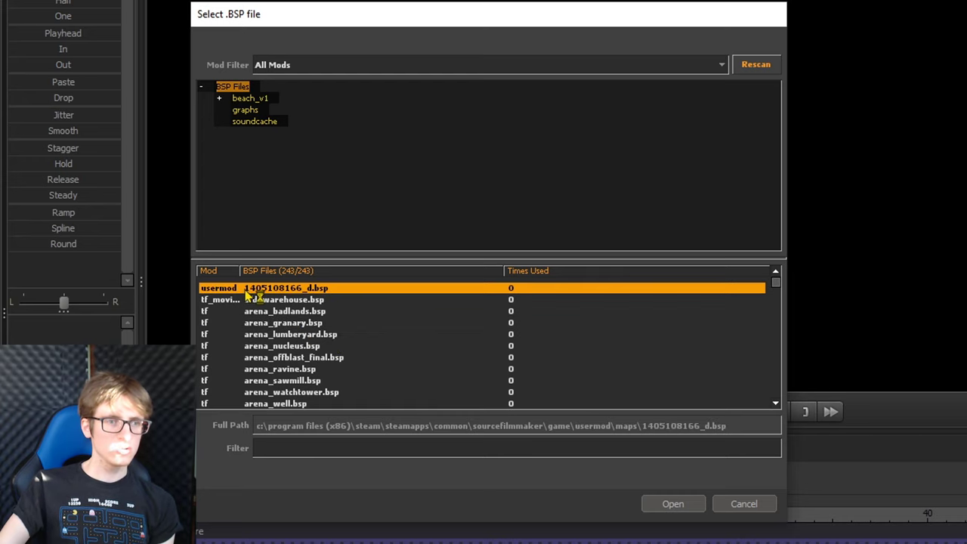
# Select bendy_bright_outdated.bsp and batimch4pt1.bsp, orbit a finished room scene, then visit the community hub
pyautogui.scroll(-1, 503, 319)
pyautogui.scroll(1, 438, 332)
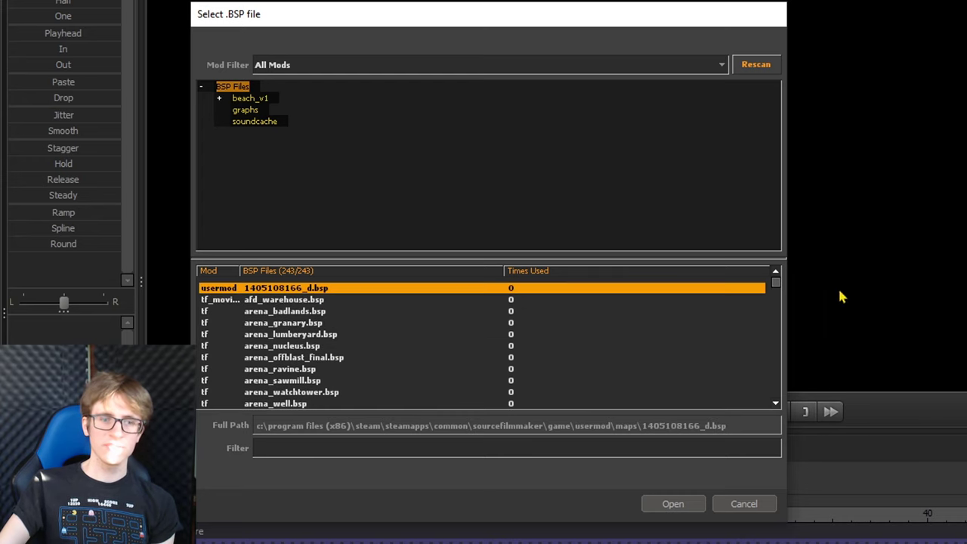
pyautogui.scroll(-2, 368, 363)
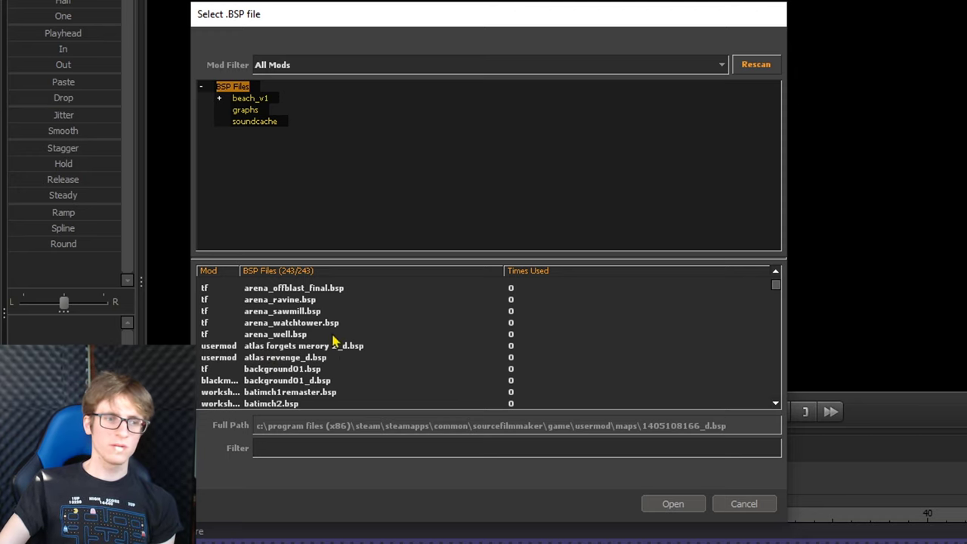
pyautogui.scroll(-2, 334, 346)
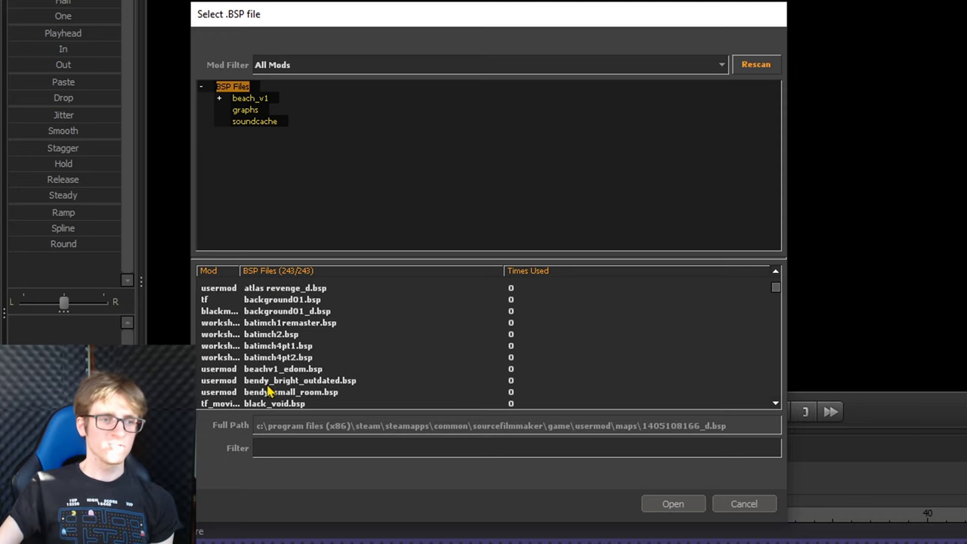
pyautogui.click(272, 379)
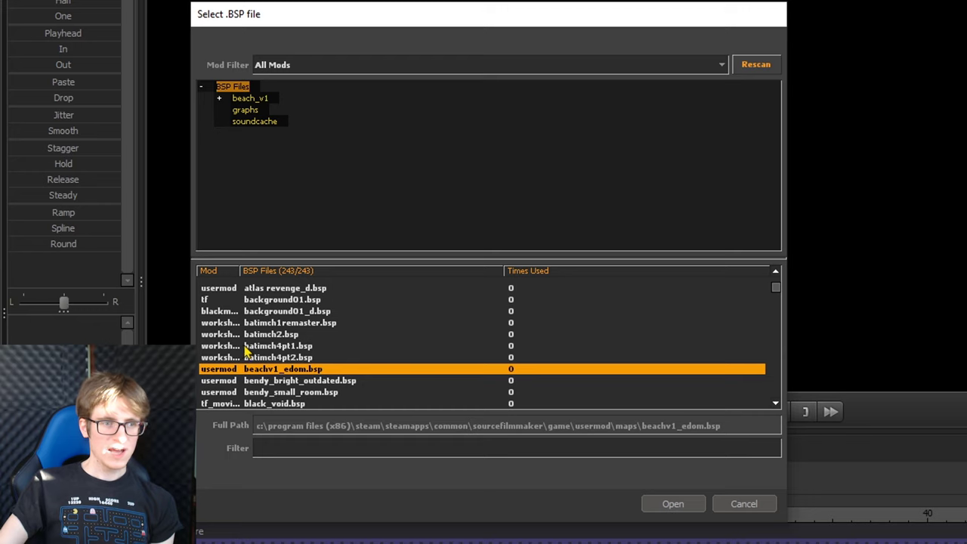
pyautogui.click(268, 345)
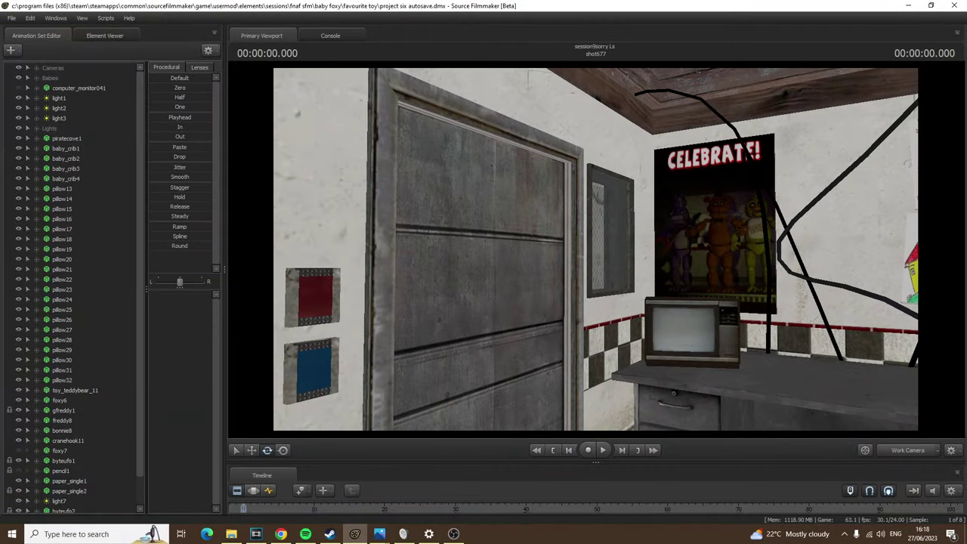
pyautogui.moveTo(604, 250)
pyautogui.mouseDown()
pyautogui.moveTo(498, 249)
pyautogui.moveTo(589, 250)
pyautogui.mouseUp()
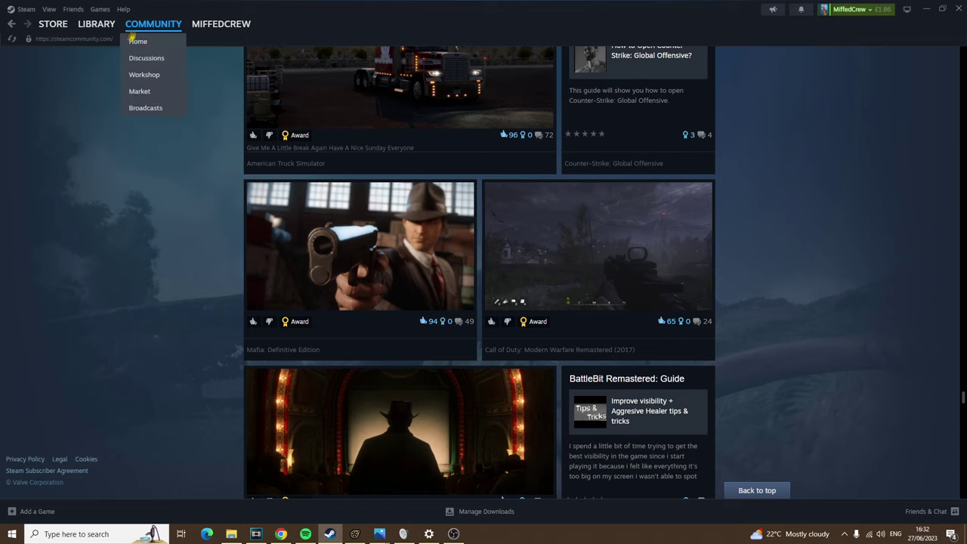
pyautogui.click(136, 41)
# Search the Source Filmmaker Workshop for 'five nights at freddy's' and open the Animatronics item
pyautogui.click(434, 162)
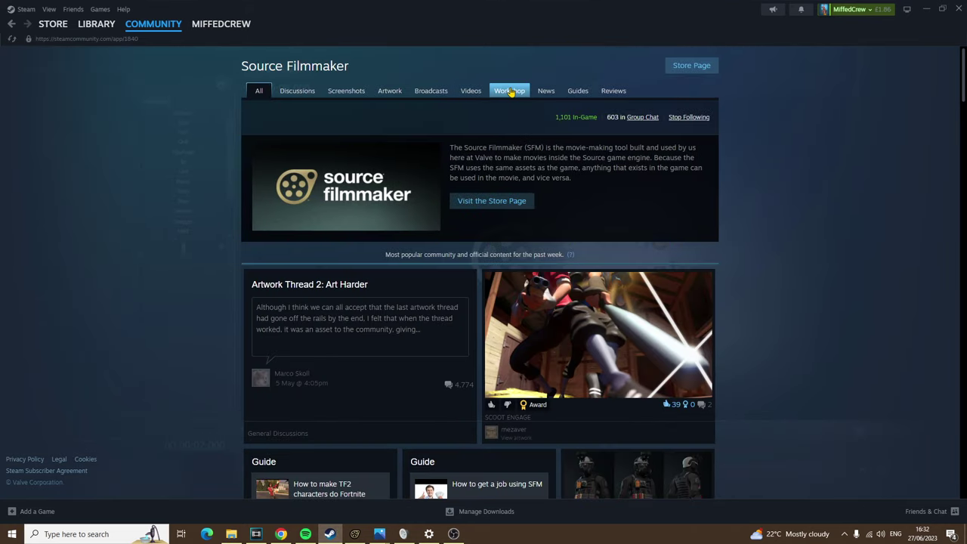
pyautogui.click(505, 91)
pyautogui.click(608, 191)
pyautogui.write("five nights at freddy's")
pyautogui.press('Return')
pyautogui.click(401, 302)
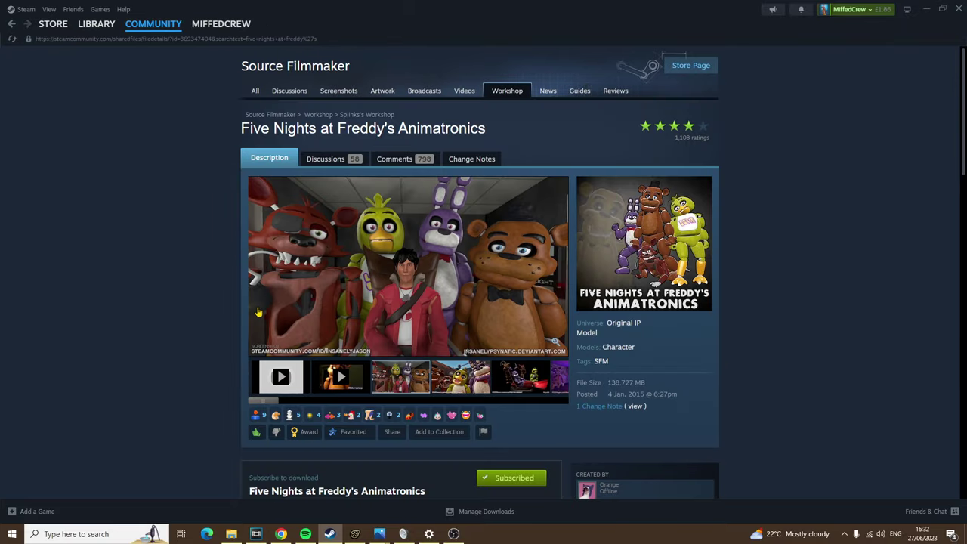
pyautogui.scroll(-1, 483, 272)
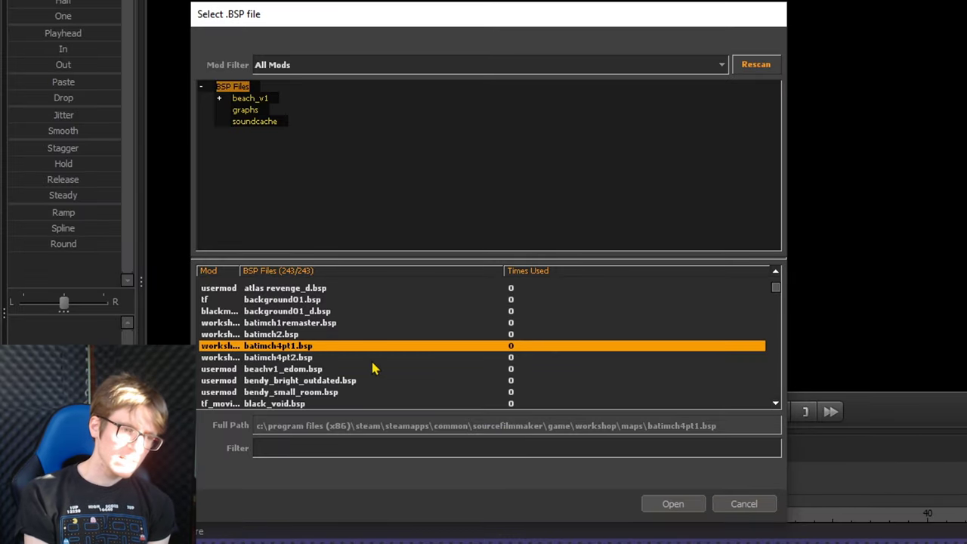
# Scroll the map list to the top, select afd_warehouse.bsp and open the Mod Filter list
pyautogui.scroll(-3, 374, 368)
pyautogui.scroll(2, 370, 368)
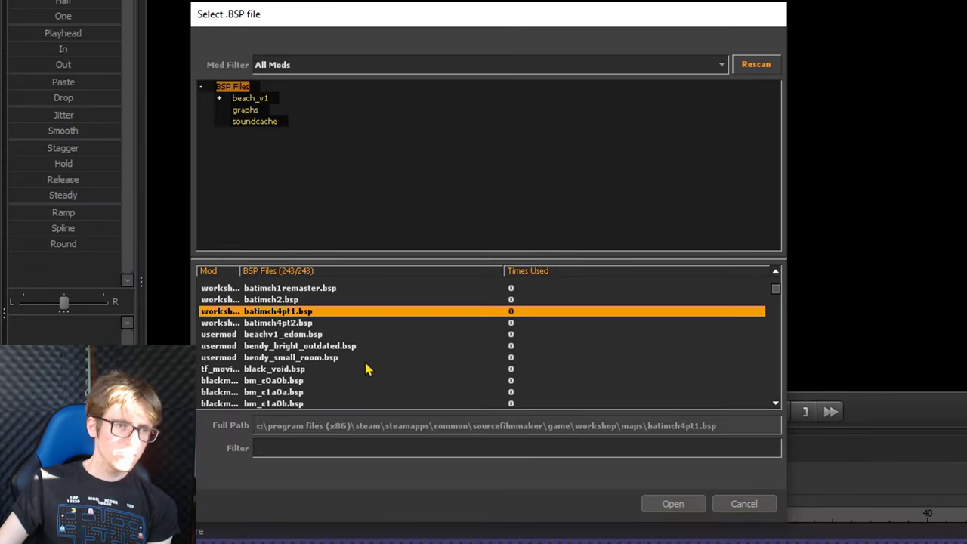
pyautogui.scroll(5, 367, 367)
pyautogui.scroll(1, 384, 363)
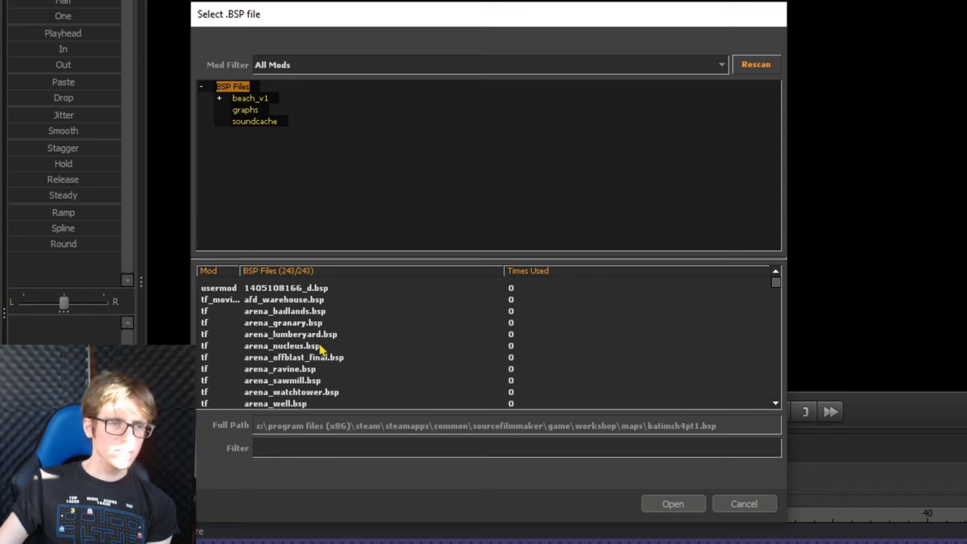
pyautogui.click(254, 299)
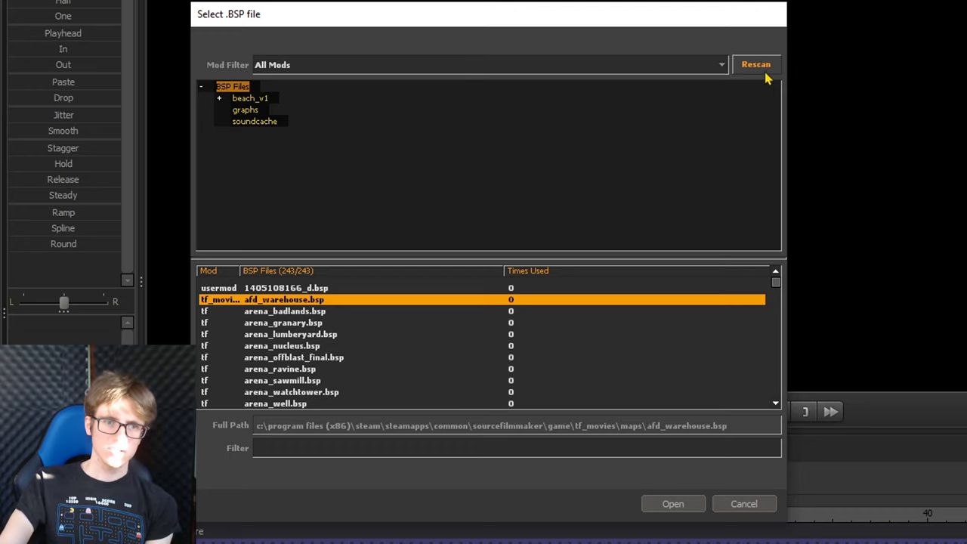
pyautogui.click(713, 71)
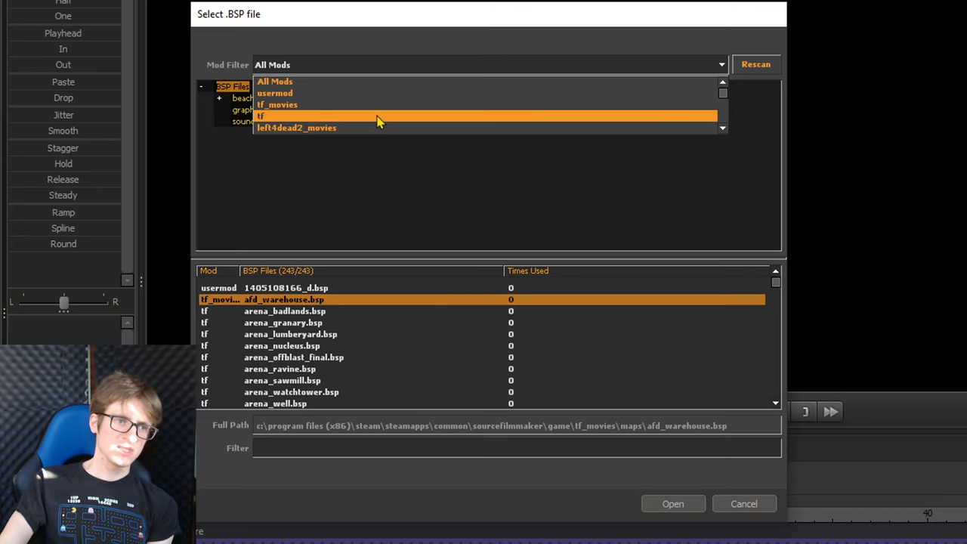
# Set the Mod Filter to tf, briefly try tf_movies, then return to tf
pyautogui.click(279, 118)
pyautogui.click(294, 67)
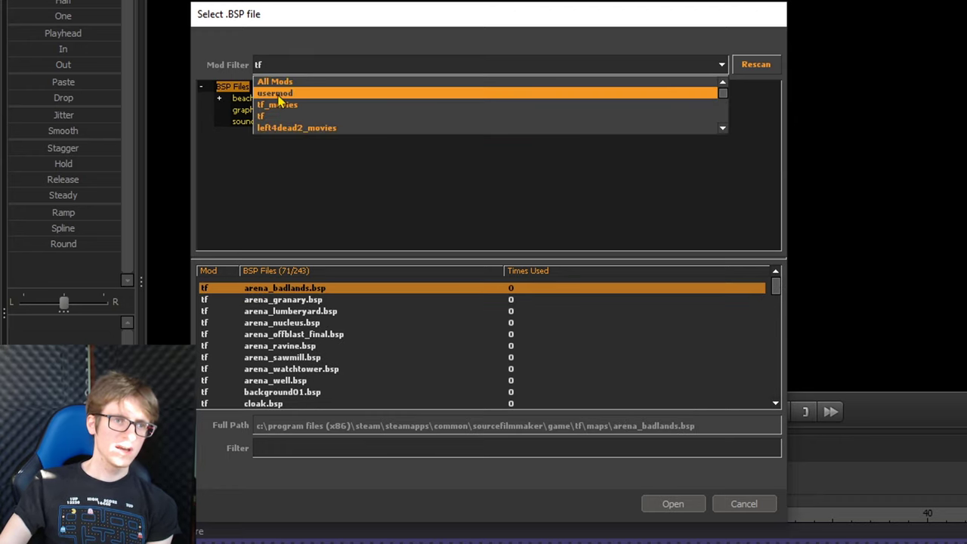
pyautogui.click(278, 109)
pyautogui.click(293, 67)
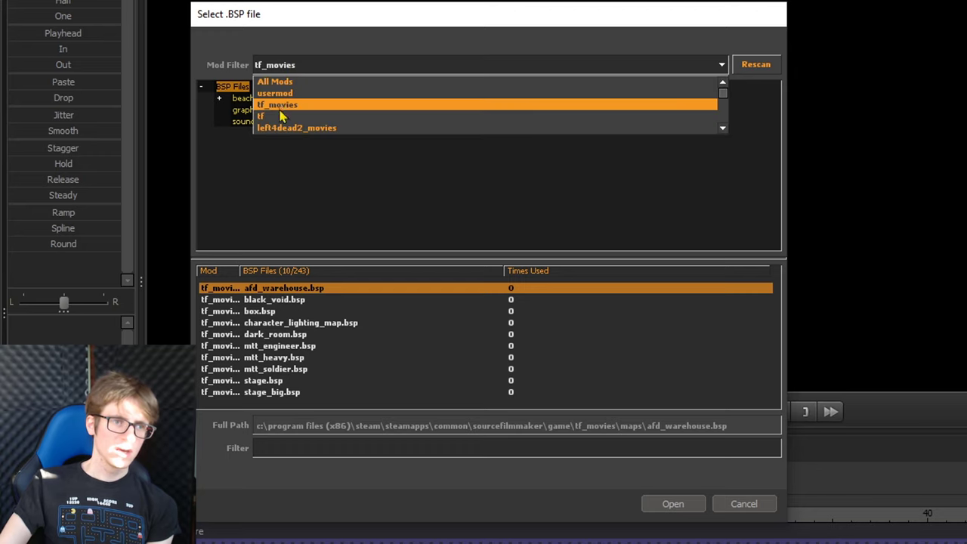
pyautogui.click(281, 118)
pyautogui.scroll(-1, 347, 332)
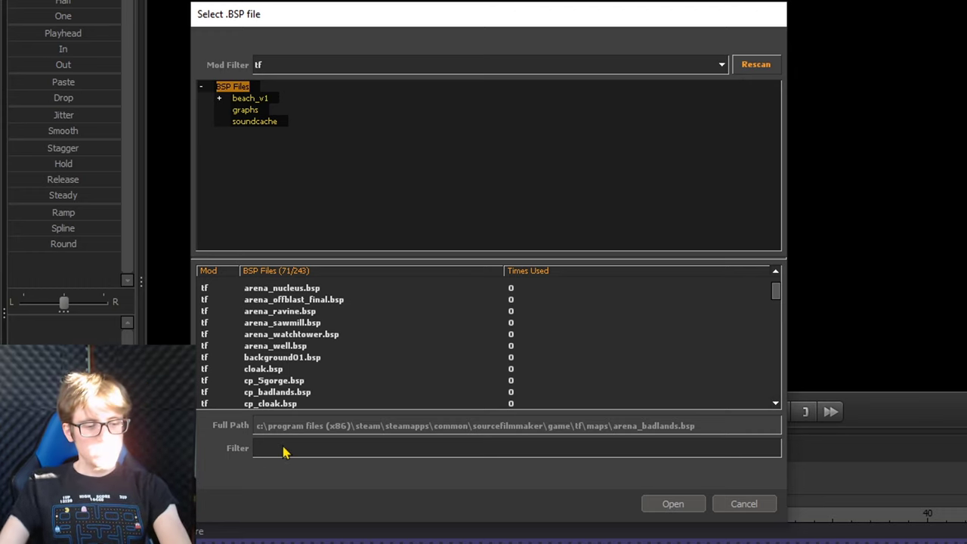
# After briefly filtering by 'adla', select arena_badlands.bsp instead of arena_granary and open it
pyautogui.write('adla')
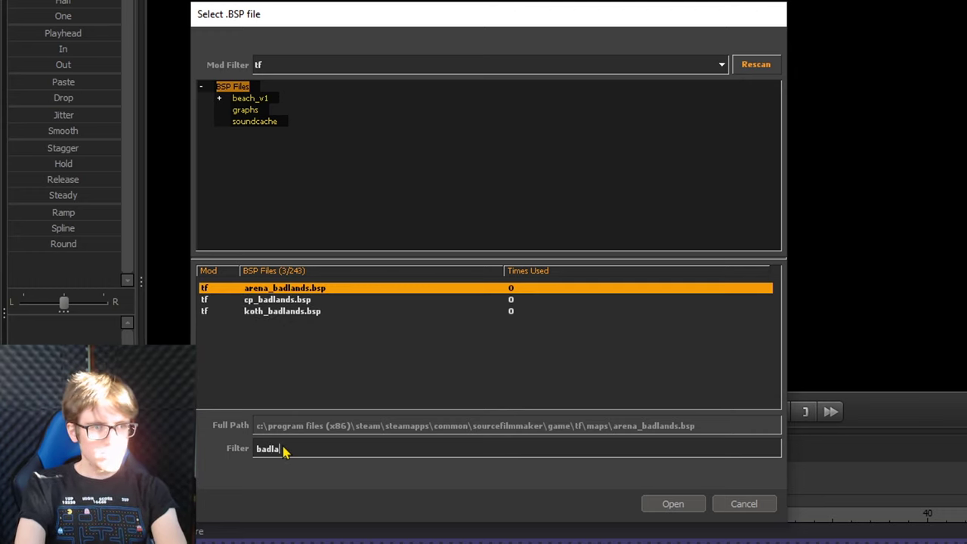
pyautogui.press('BackSpace')
pyautogui.press('BackSpace')
pyautogui.press('BackSpace')
pyautogui.press('BackSpace')
pyautogui.press('BackSpace')
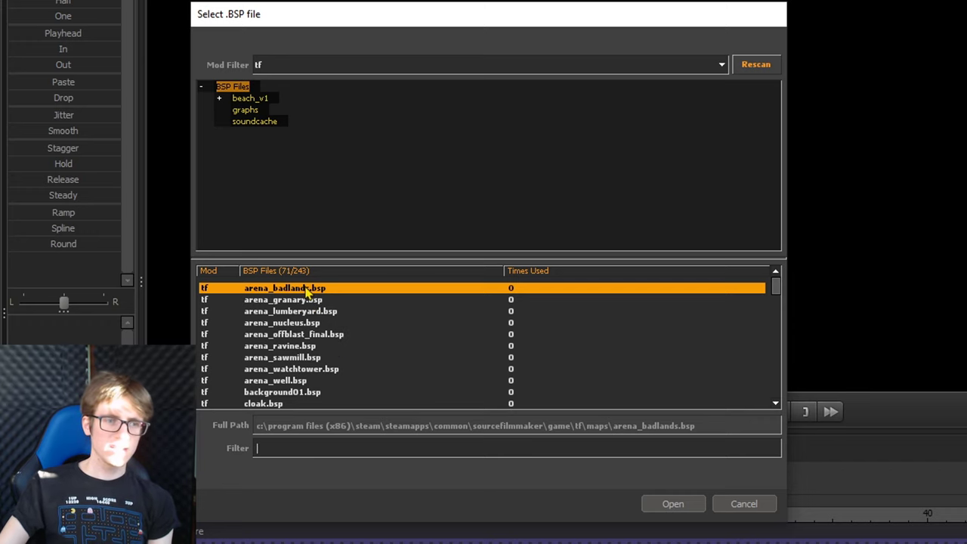
pyautogui.click(293, 301)
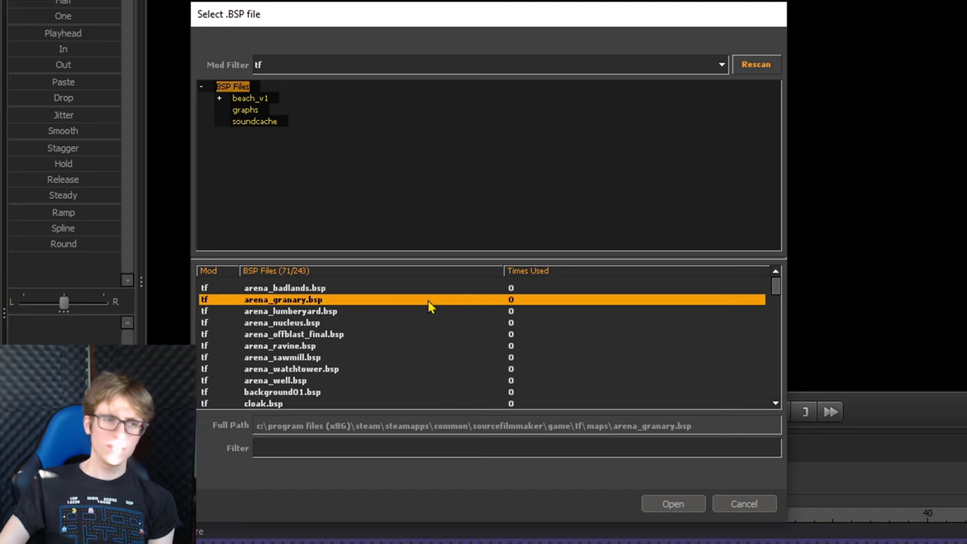
pyautogui.click(302, 289)
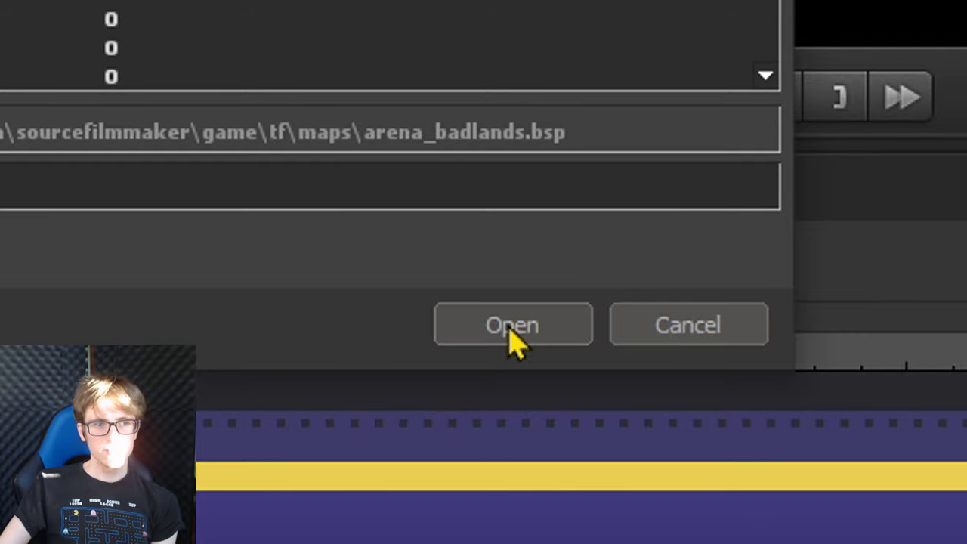
pyautogui.click(512, 326)
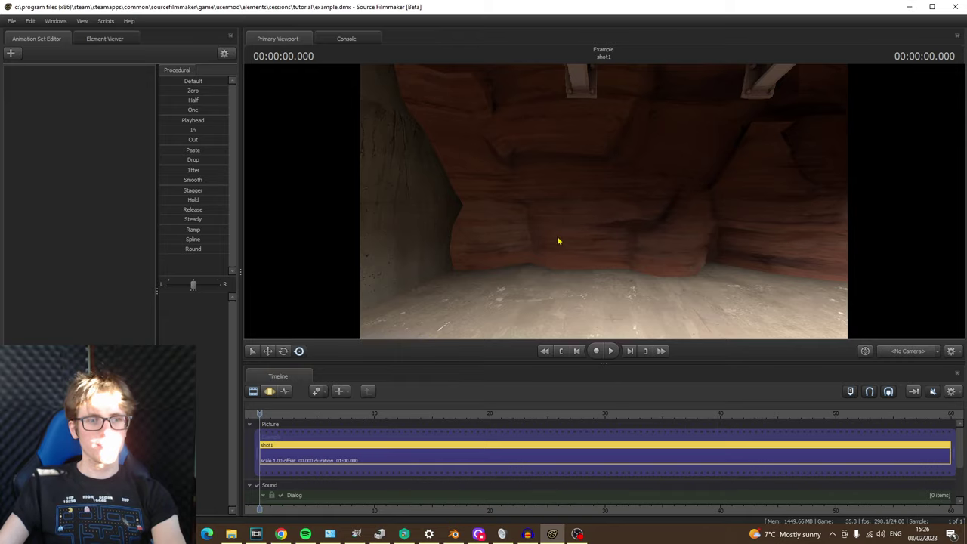
# Fly the work camera down the EXIT corridor and tunnel, tilting up toward the red rock cliffs
pyautogui.moveTo(494, 229); pyautogui.dragTo(494, 229)
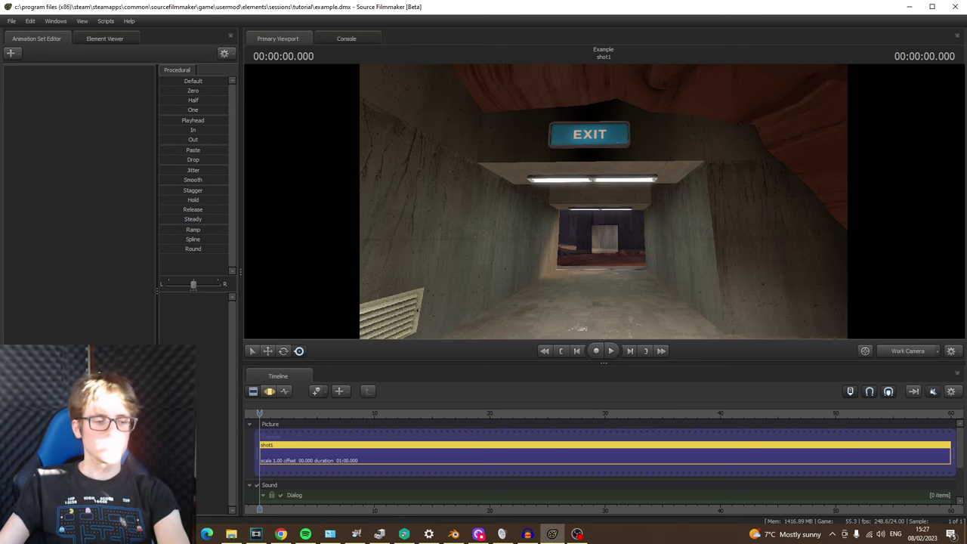
pyautogui.moveTo(604, 206); pyautogui.dragTo(604, 206)
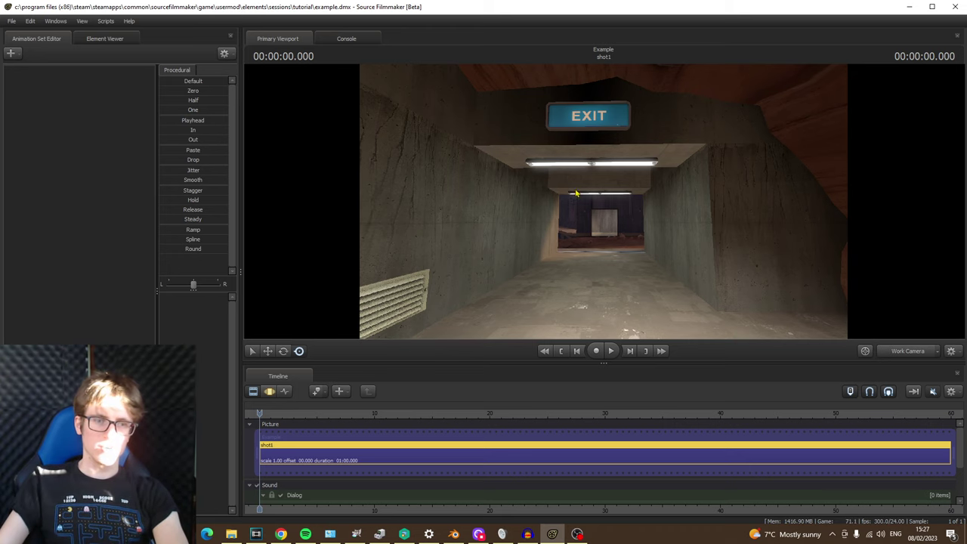
pyautogui.moveTo(575, 194); pyautogui.dragTo(551, 196)
pyautogui.moveTo(414, 202); pyautogui.dragTo(335, 170)
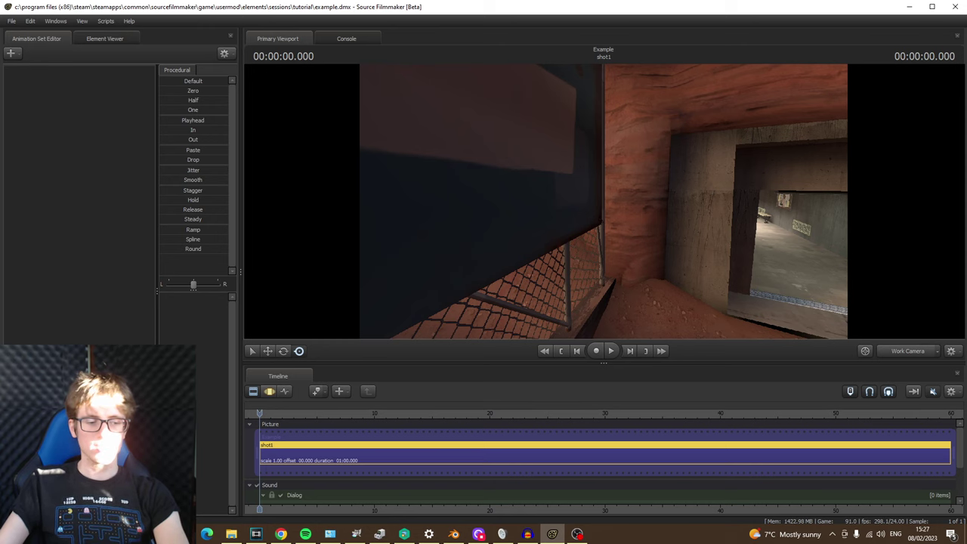
pyautogui.moveTo(335, 170); pyautogui.dragTo(339, 170)
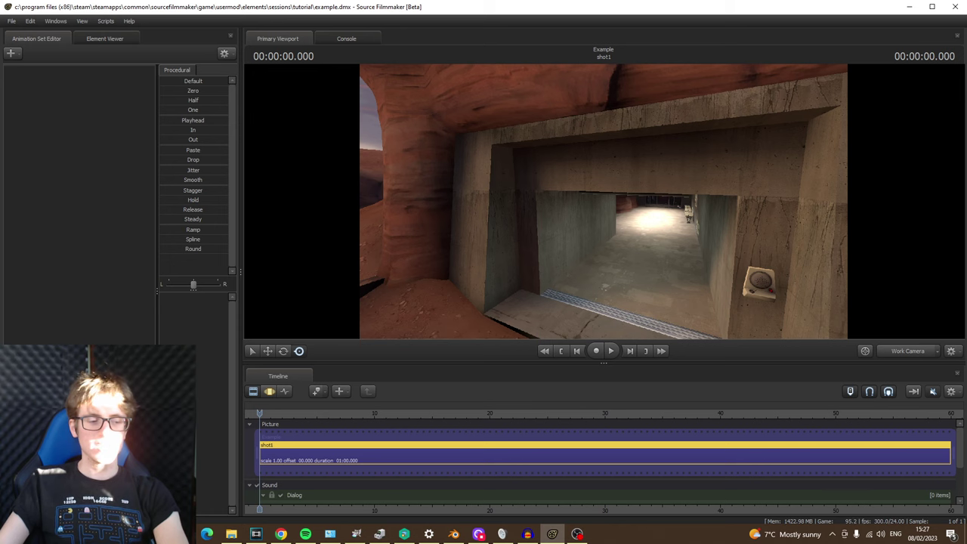
pyautogui.moveTo(340, 170); pyautogui.dragTo(335, 170)
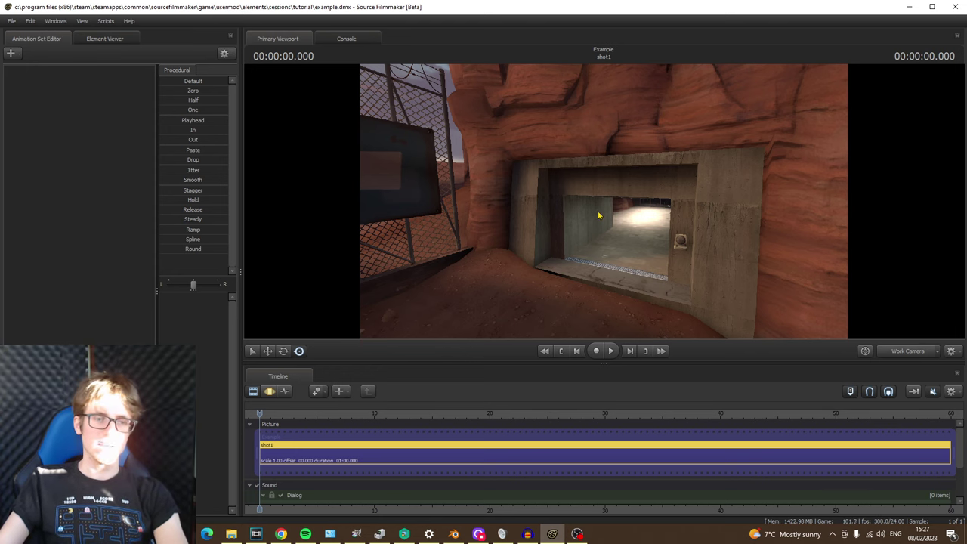
pyautogui.moveTo(336, 170); pyautogui.dragTo(344, 168)
# Fly the work camera past the wooden buildings and cliffs to face the concrete building's lit doorway
pyautogui.moveTo(602, 201)
pyautogui.mouseDown()
pyautogui.moveTo(602, 177)
pyautogui.moveTo(593, 186)
pyautogui.moveTo(604, 196)
pyautogui.mouseUp()
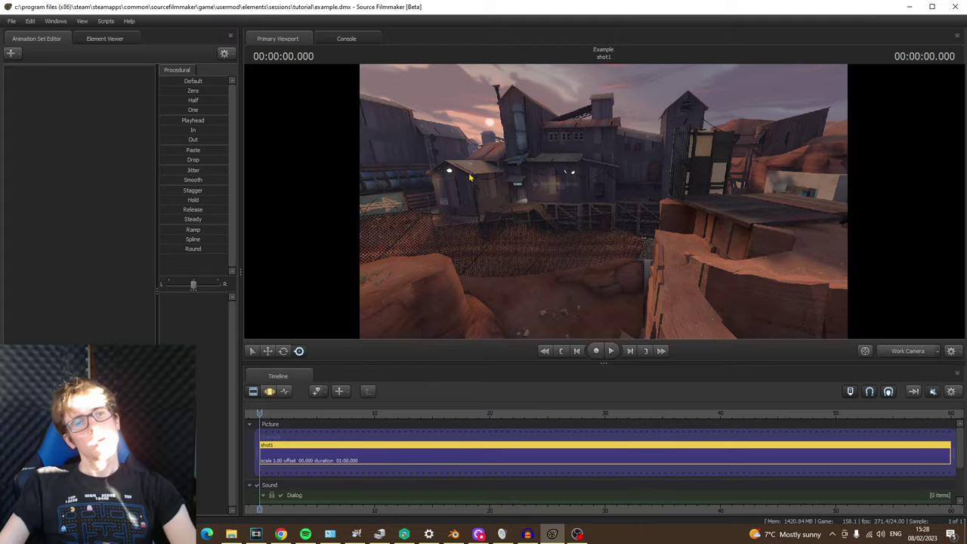
pyautogui.moveTo(604, 201)
pyautogui.mouseDown()
pyautogui.moveTo(650, 201)
pyautogui.moveTo(650, 226)
pyautogui.moveTo(665, 234)
pyautogui.moveTo(680, 219)
pyautogui.moveTo(672, 189)
pyautogui.moveTo(672, 219)
pyautogui.moveTo(664, 197)
pyautogui.moveTo(642, 207)
pyautogui.moveTo(589, 199)
pyautogui.mouseUp()
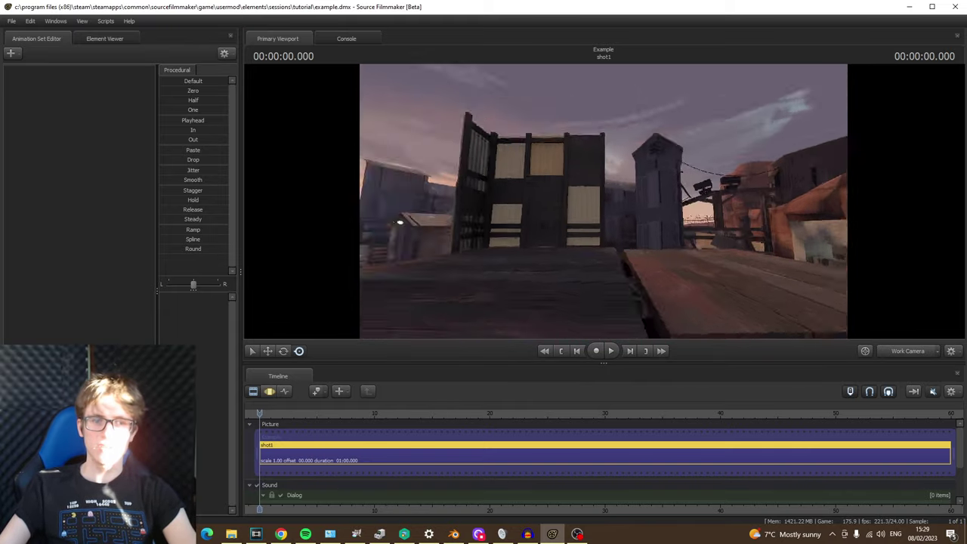
pyautogui.moveTo(589, 199); pyautogui.dragTo(634, 198)
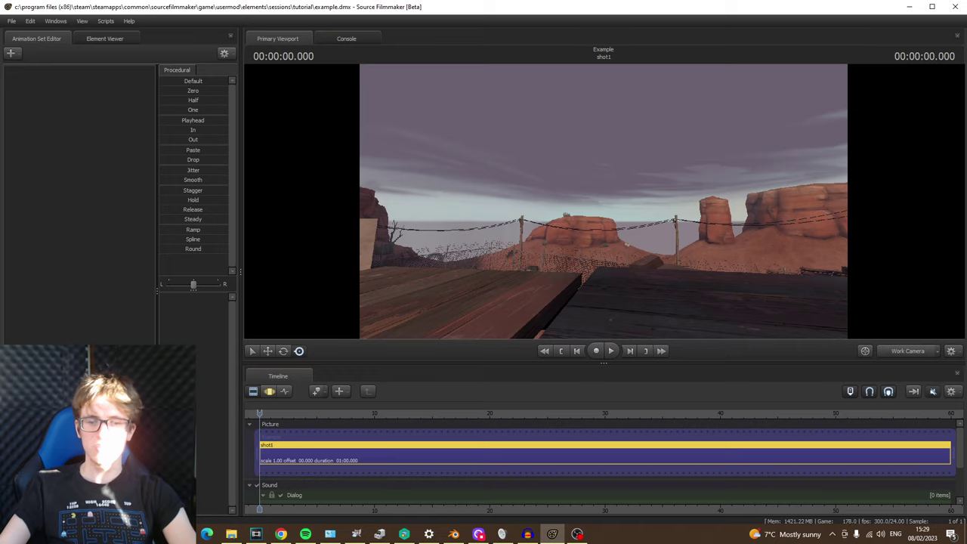
pyautogui.moveTo(504, 200); pyautogui.dragTo(483, 200)
pyautogui.moveTo(629, 204); pyautogui.dragTo(659, 204)
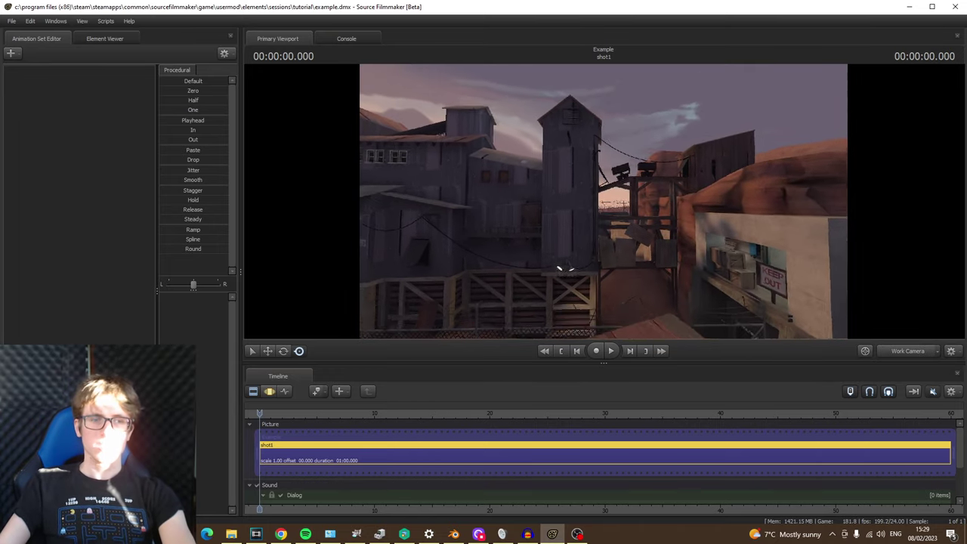
pyautogui.moveTo(563, 268); pyautogui.dragTo(604, 206)
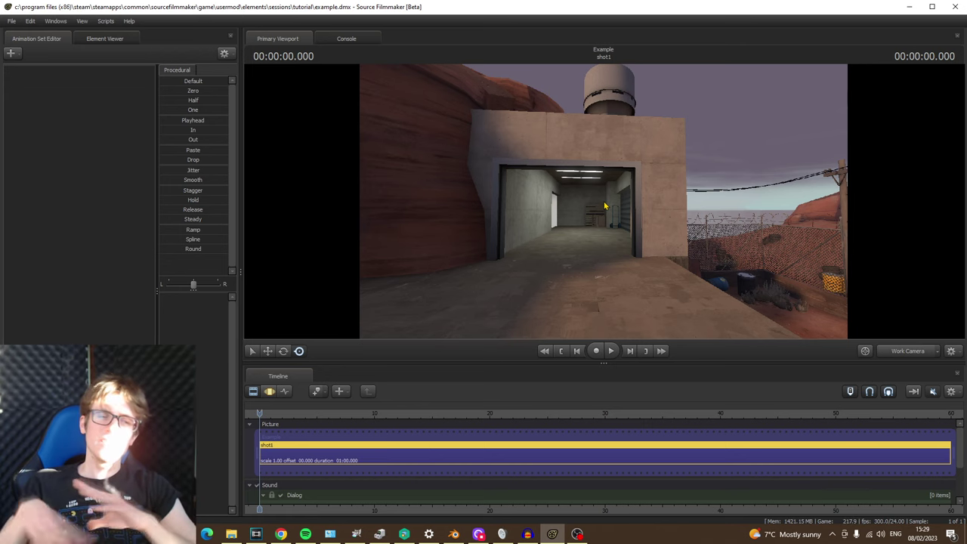
# Fly the work camera forward with W toward the concrete building's doorway
pyautogui.moveTo(652, 260); pyautogui.dragTo(607, 206)
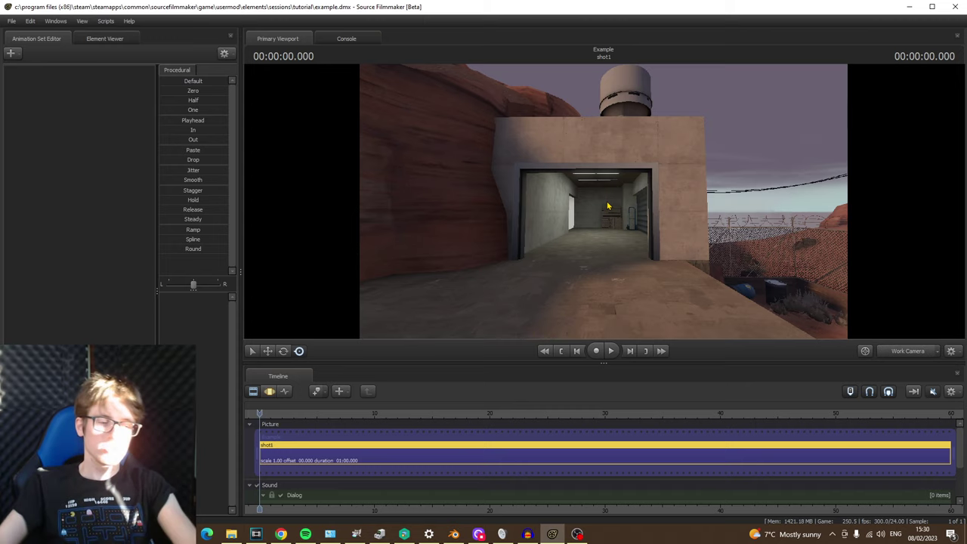
pyautogui.press('w')
pyautogui.moveTo(607, 205)
pyautogui.mouseDown()
pyautogui.moveTo(594, 206)
pyautogui.moveTo(605, 205)
pyautogui.mouseUp()
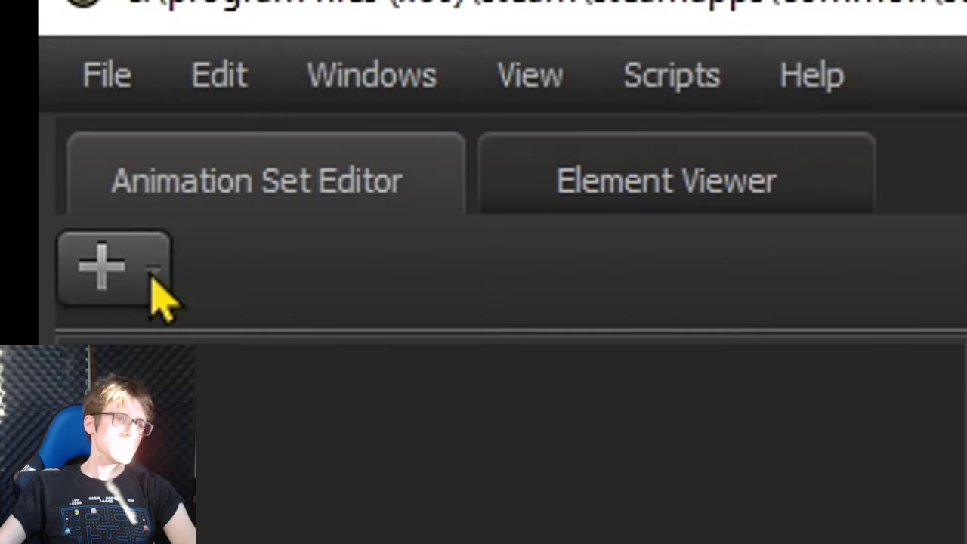
# Open the Animation Set Editor's + Add dropdown of creation options
pyautogui.click(341, 184)
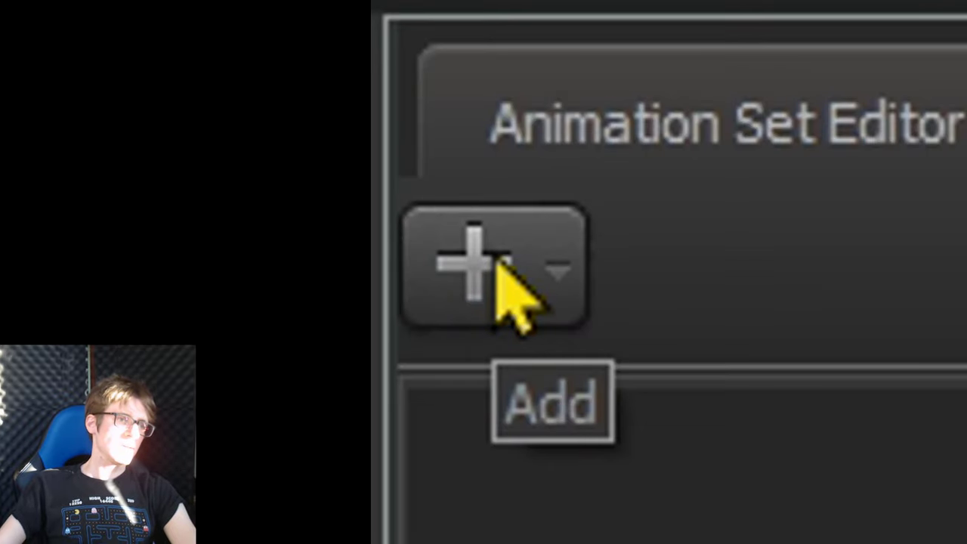
pyautogui.click(498, 265)
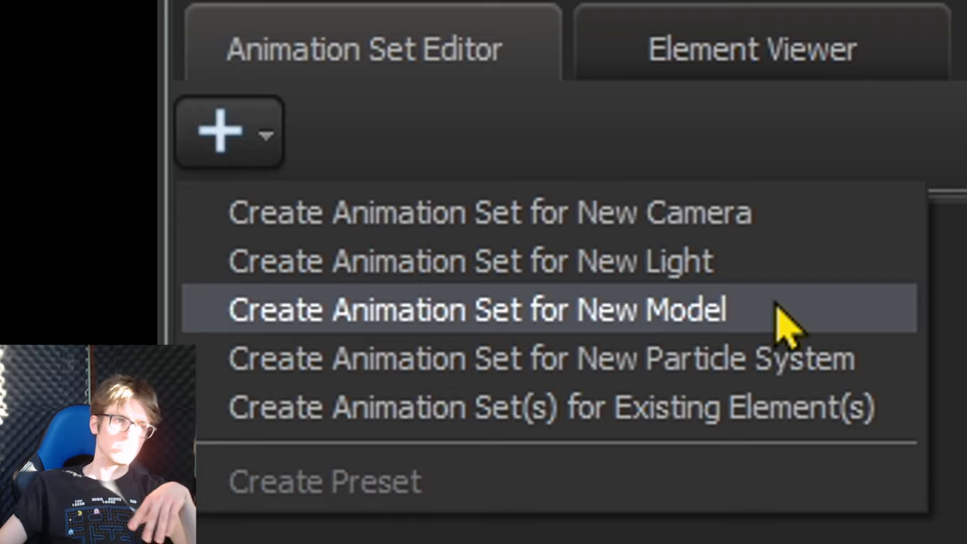
# Choose 'Create Animation Set for New Model' to bring up the Select .MDL file picker
pyautogui.click(728, 310)
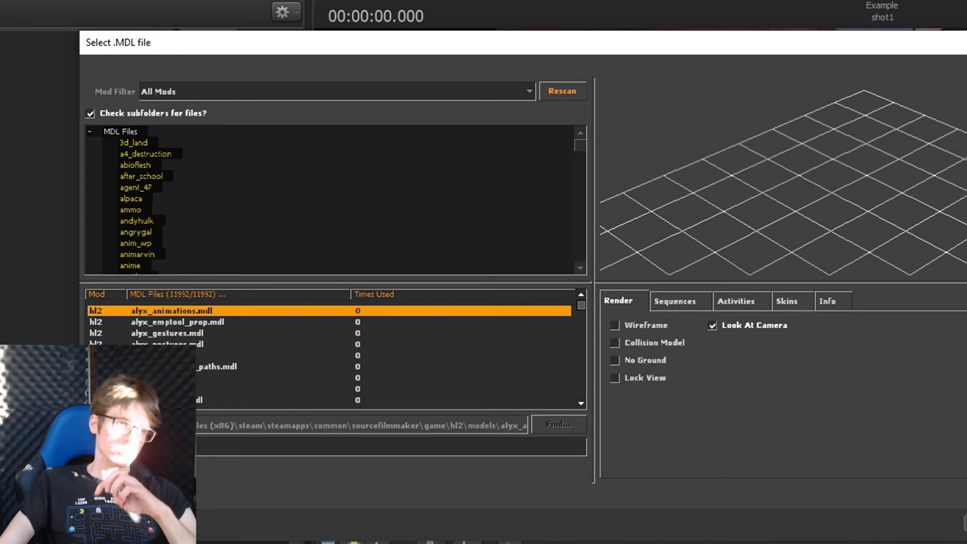
# Preview the ambulance and alyx_postures models, keeping the mod filter on All Mods
pyautogui.click(302, 376)
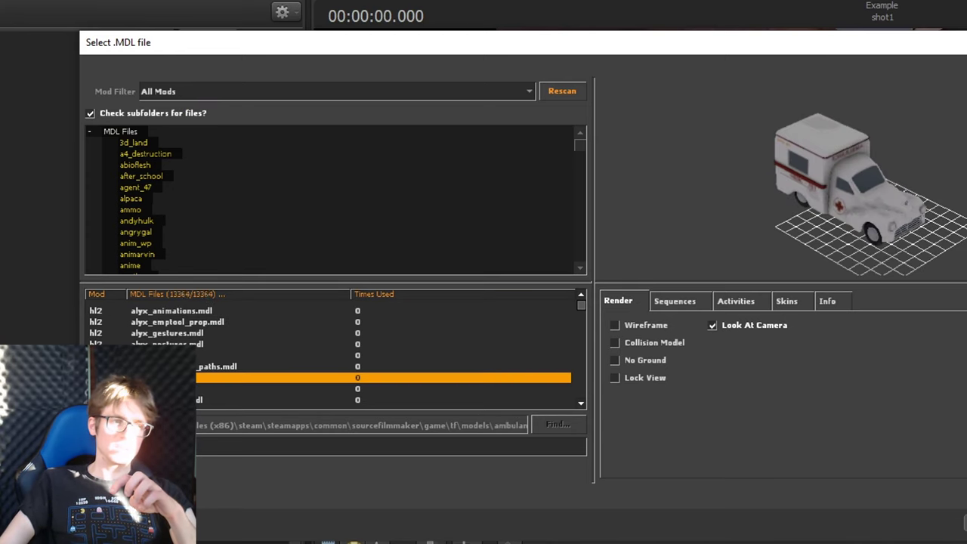
pyautogui.click(302, 344)
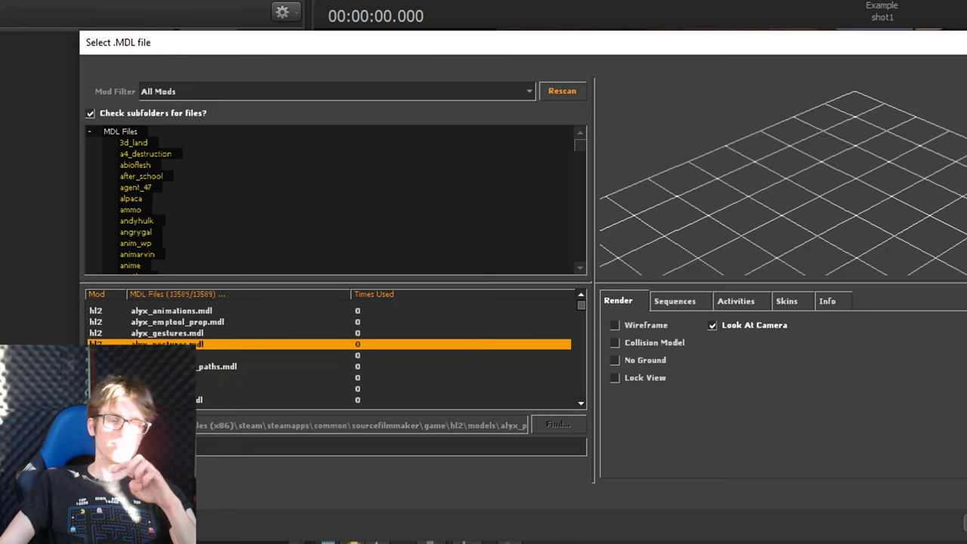
pyautogui.click(194, 94)
pyautogui.scroll(-3, 202, 158)
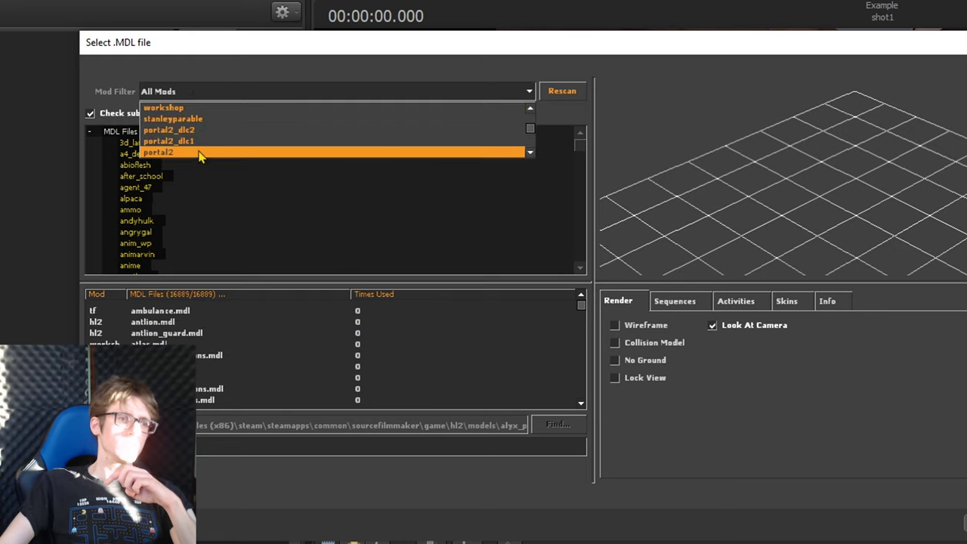
pyautogui.scroll(3, 174, 129)
pyautogui.click(161, 92)
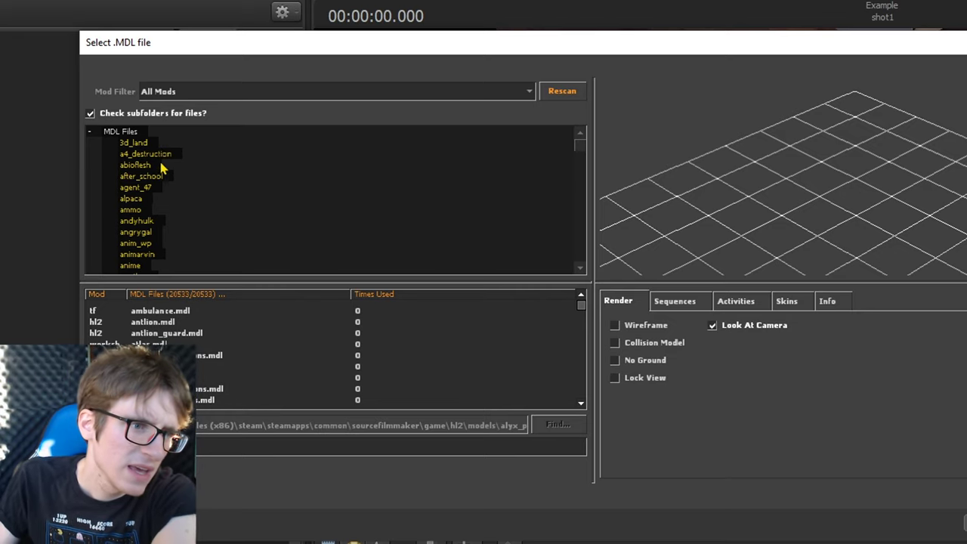
# Browse the agent_47, ammo and andyhulk model folders
pyautogui.click(148, 189)
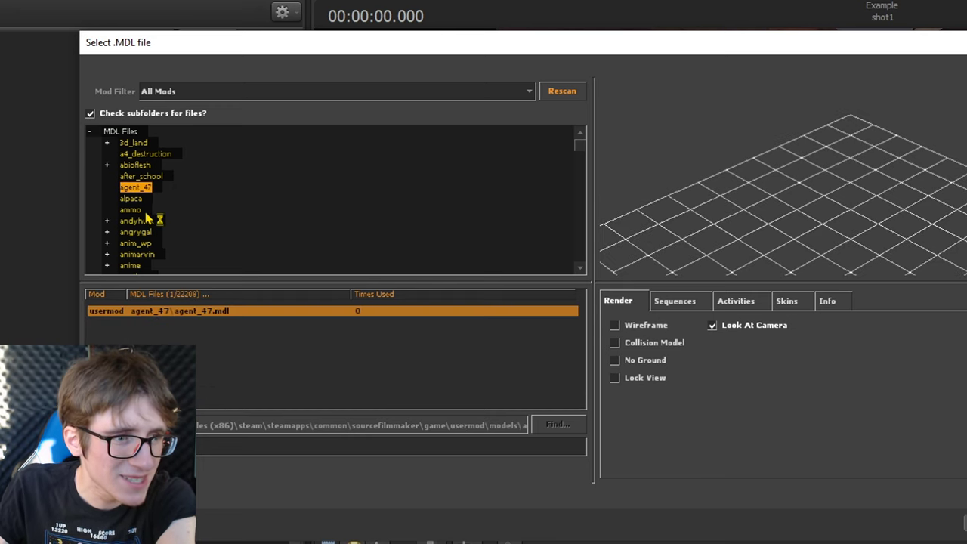
pyautogui.click(144, 213)
pyautogui.scroll(-1, 159, 216)
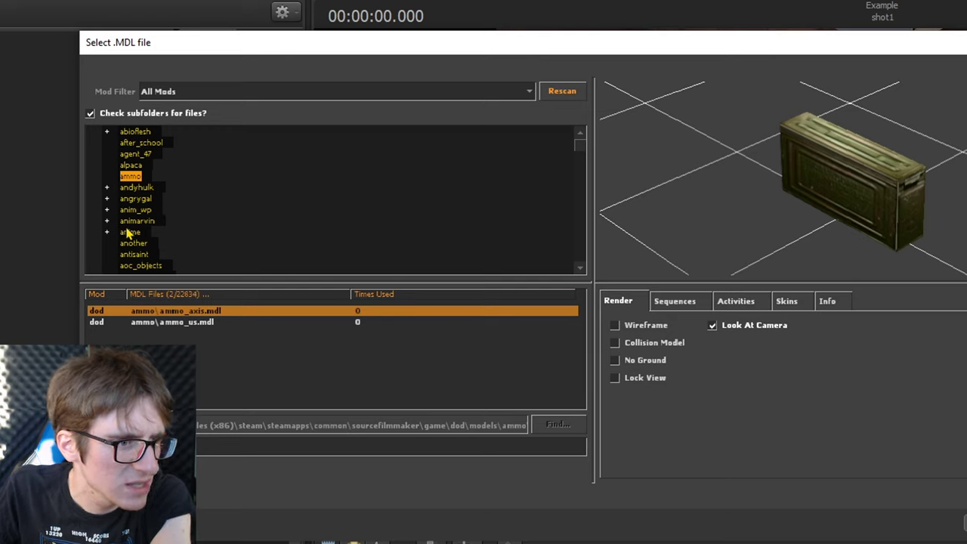
pyautogui.click(144, 190)
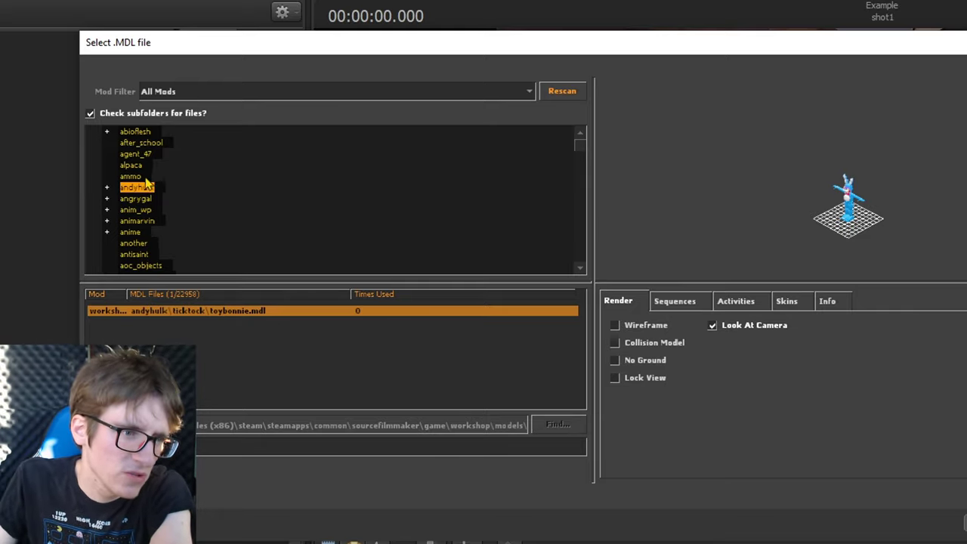
# Expand andyhulk, look inside ticktock, and preview banjohouse.mdl, then scroll the tree back to MDL Files
pyautogui.click(106, 188)
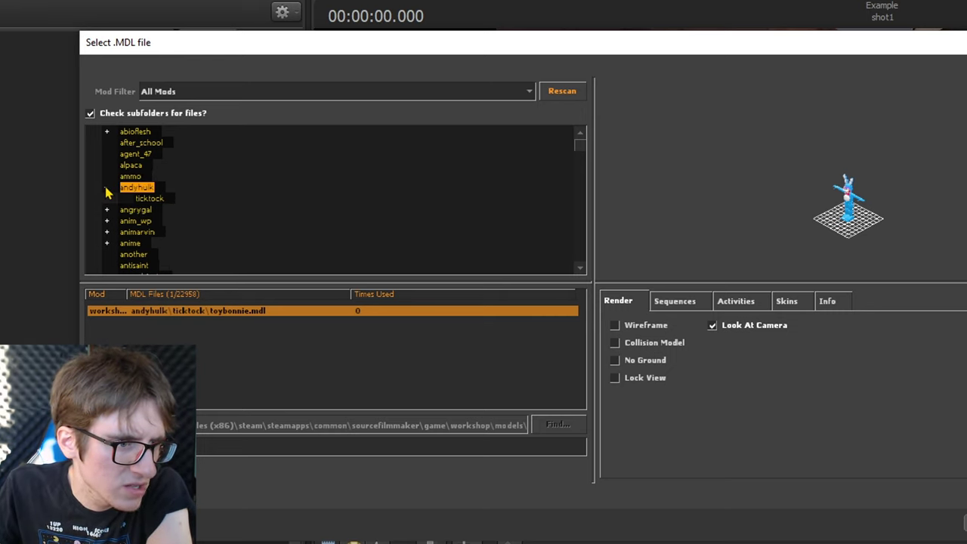
pyautogui.click(155, 198)
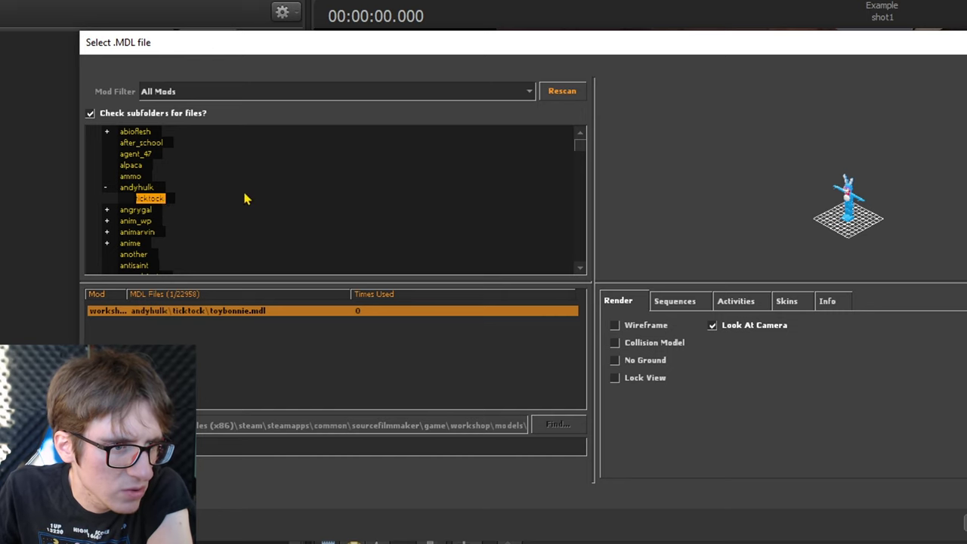
pyautogui.click(151, 188)
pyautogui.scroll(-5, 160, 195)
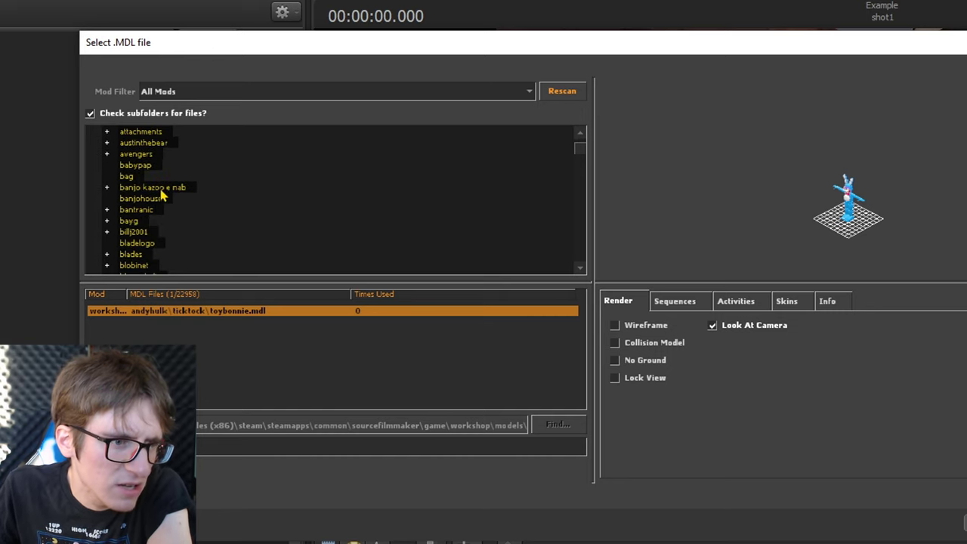
pyautogui.scroll(8, 162, 192)
pyautogui.scroll(-6, 190, 209)
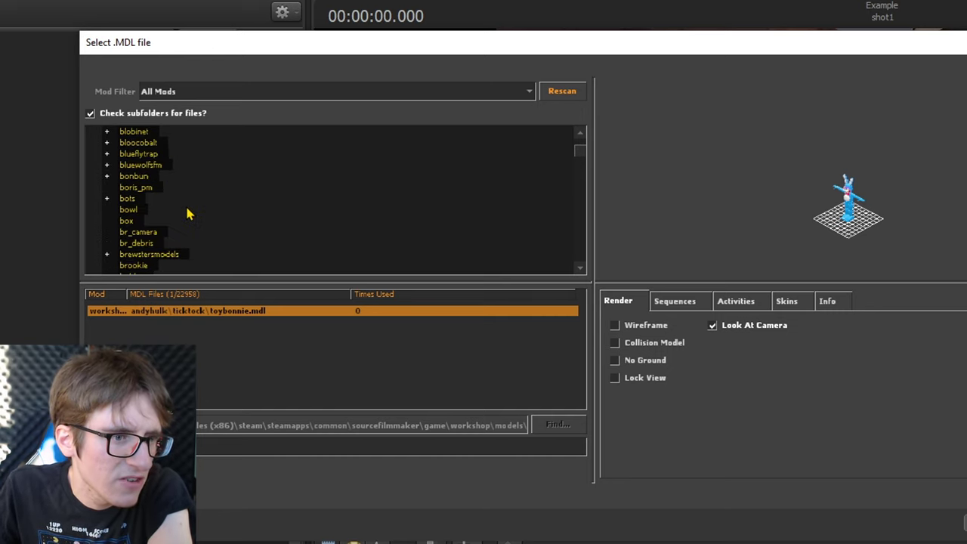
pyautogui.scroll(3, 166, 206)
pyautogui.click(155, 198)
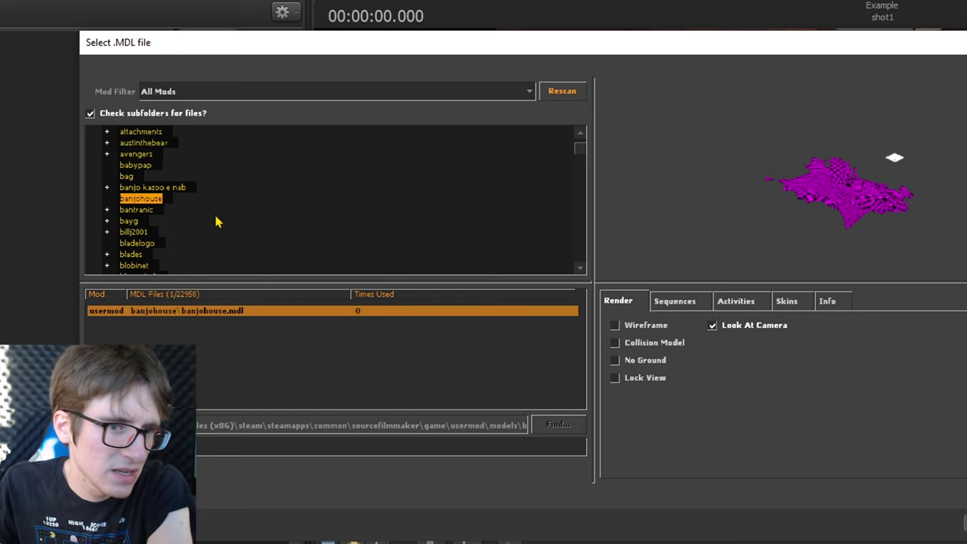
pyautogui.scroll(5, 204, 189)
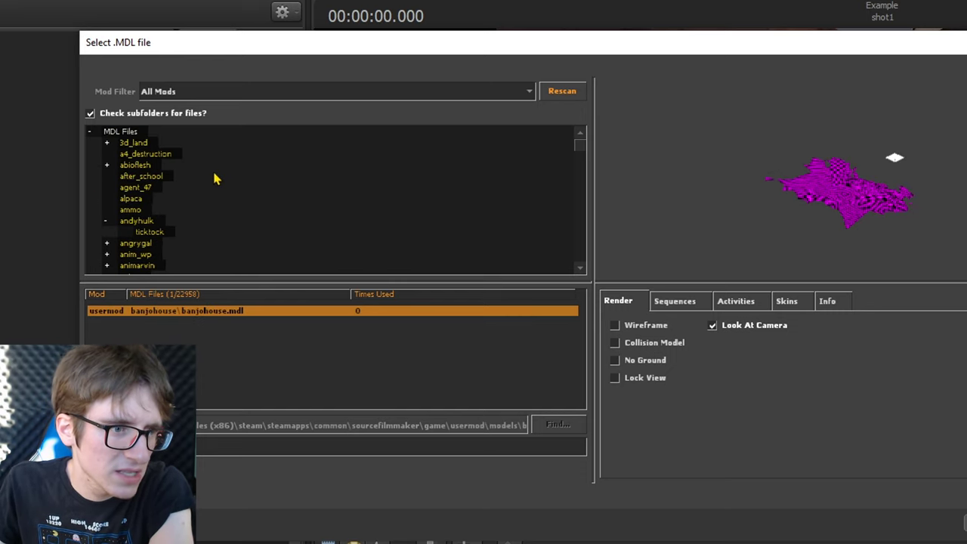
# List all 22958 model files, preview several alyx models, and toggle 'Check subfolders for files?' off and on
pyautogui.click(121, 133)
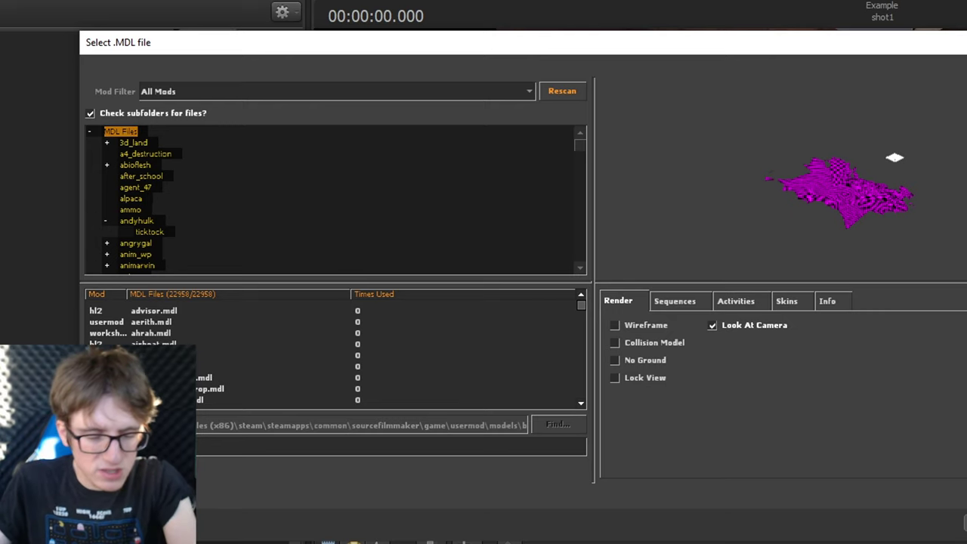
pyautogui.scroll(-3, 204, 351)
pyautogui.click(204, 355)
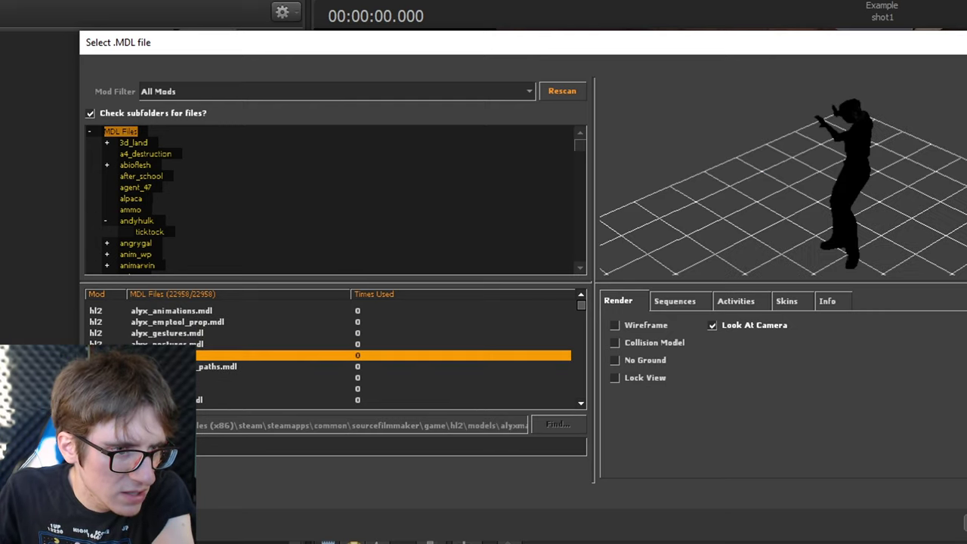
pyautogui.click(193, 310)
pyautogui.click(189, 322)
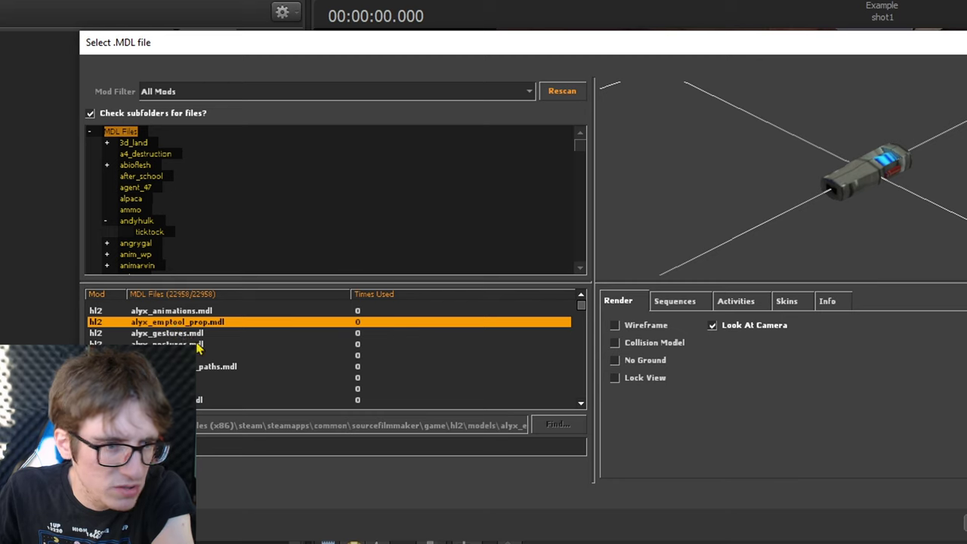
pyautogui.click(208, 366)
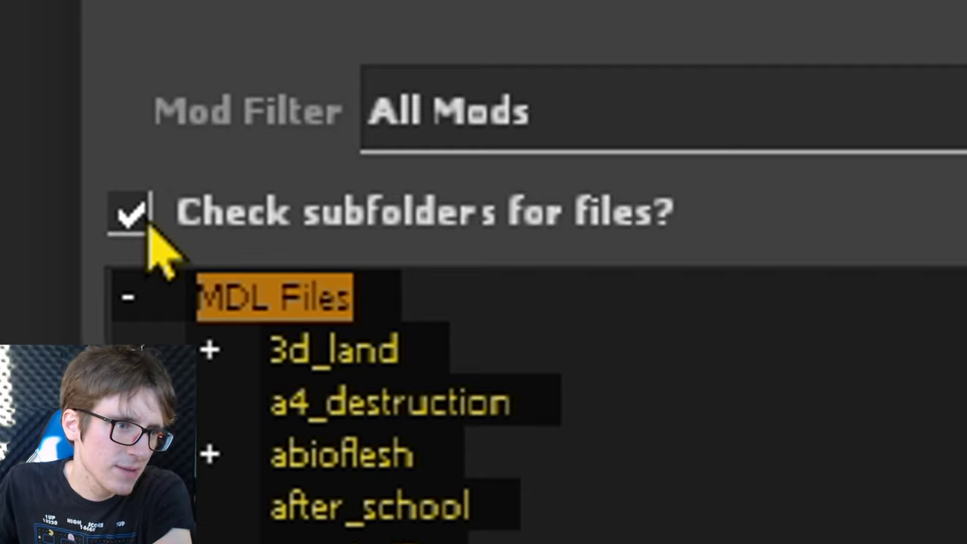
pyautogui.click(139, 219)
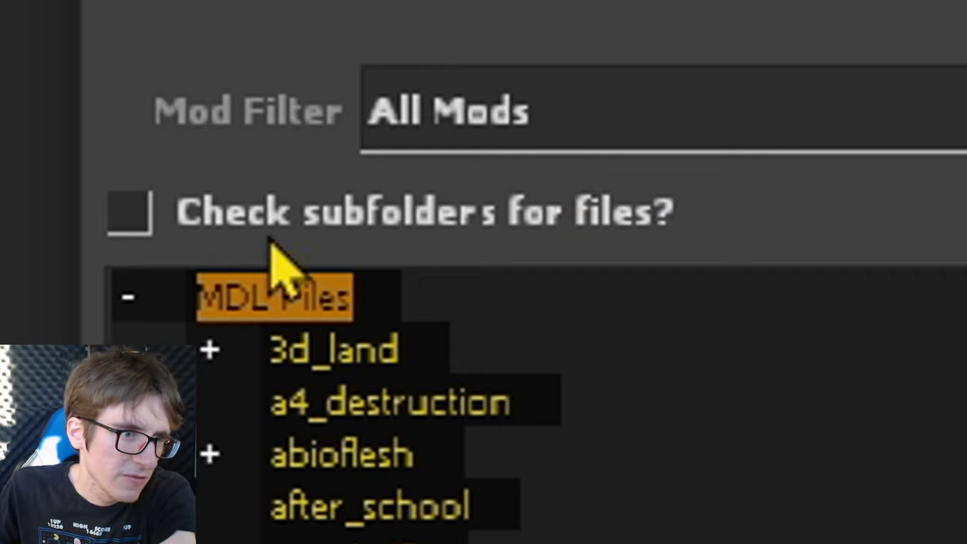
pyautogui.click(145, 215)
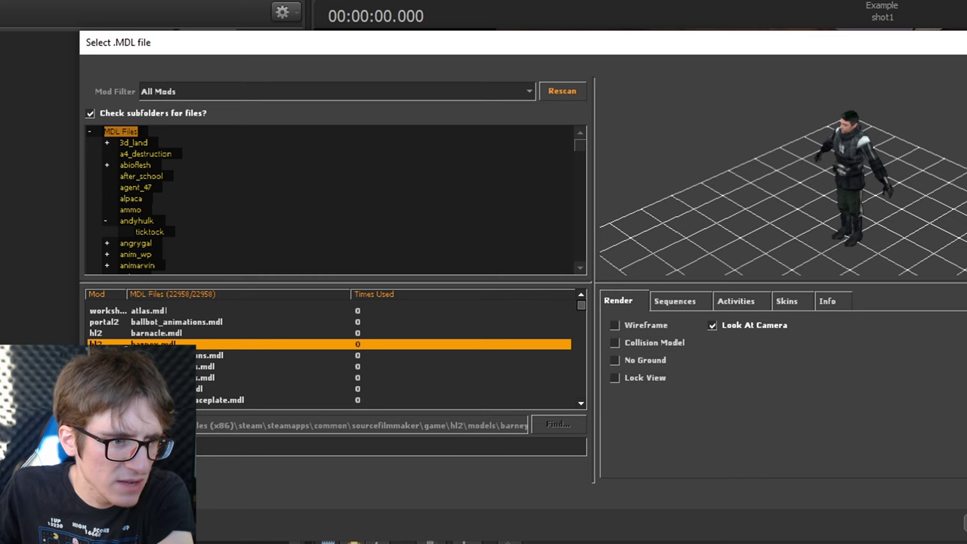
# Preview barnacle.mdl and the male_04 and male_05 human models
pyautogui.click(264, 355)
pyautogui.click(163, 333)
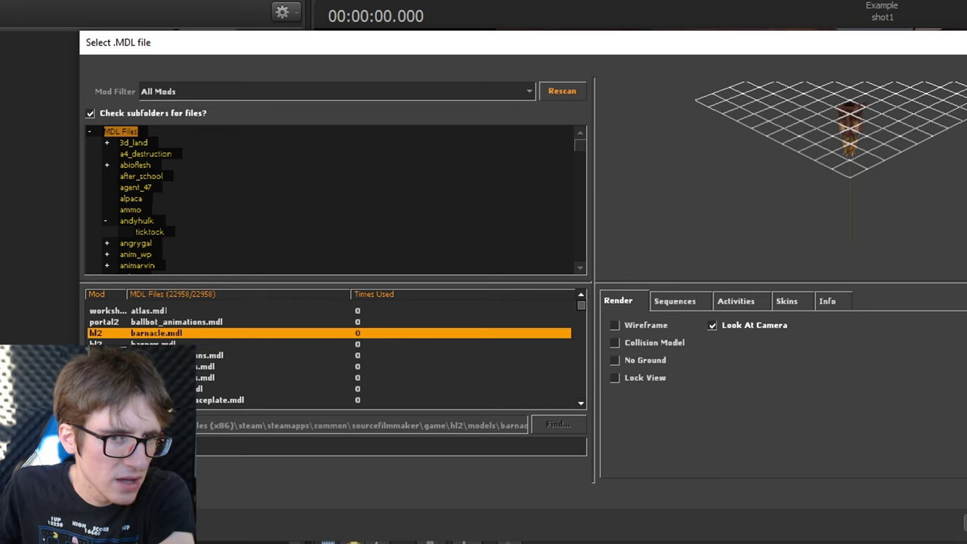
pyautogui.click(166, 354)
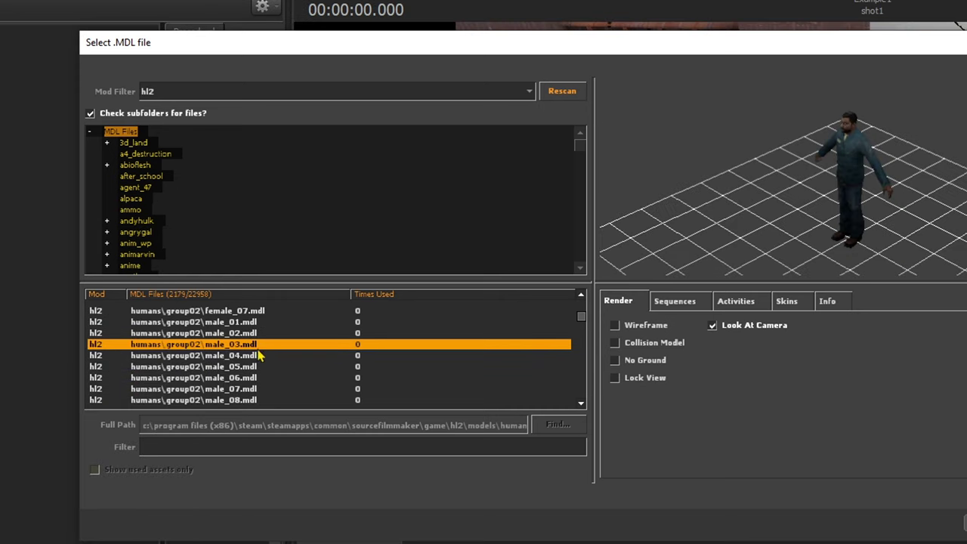
pyautogui.click(251, 355)
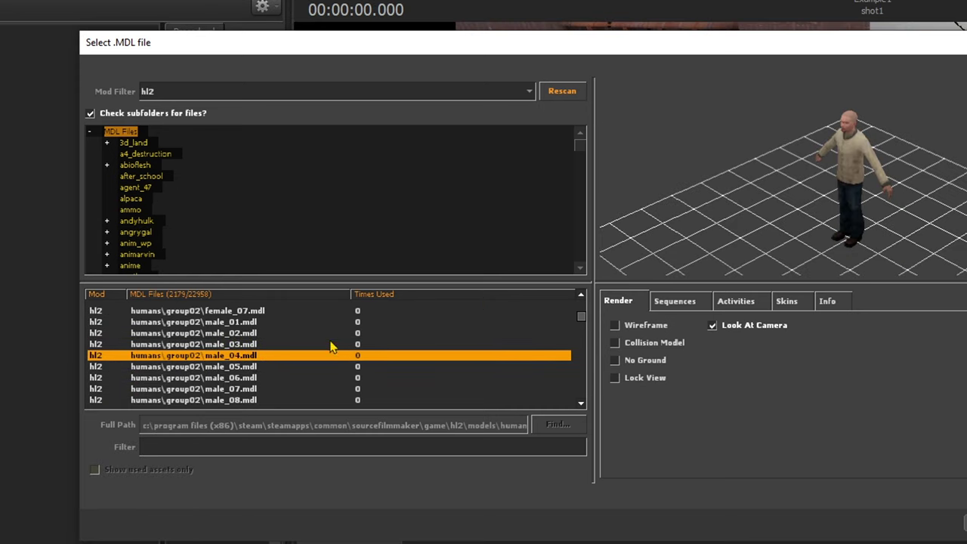
pyautogui.click(246, 367)
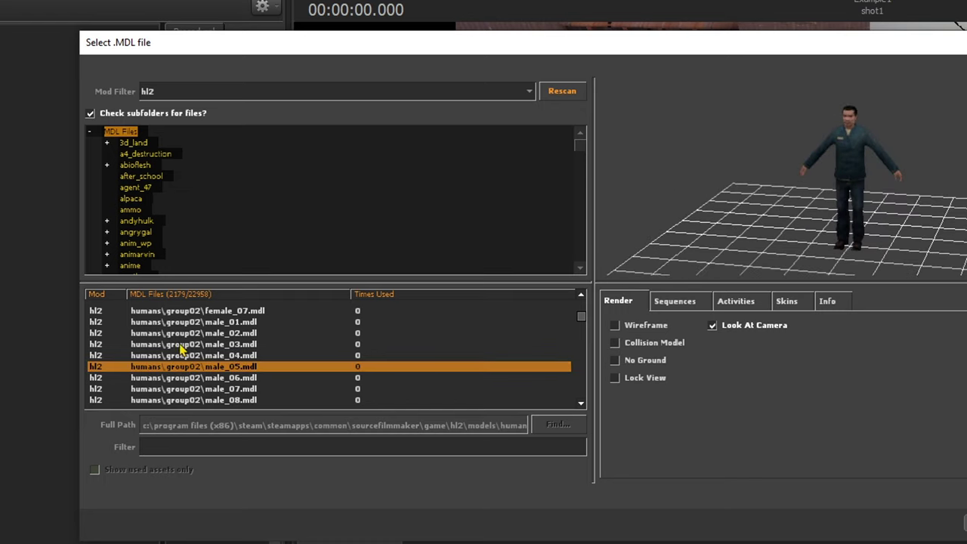
# Set the Mod Filter to hl2, narrowing the list to 2179 model files
pyautogui.scroll(1, 189, 340)
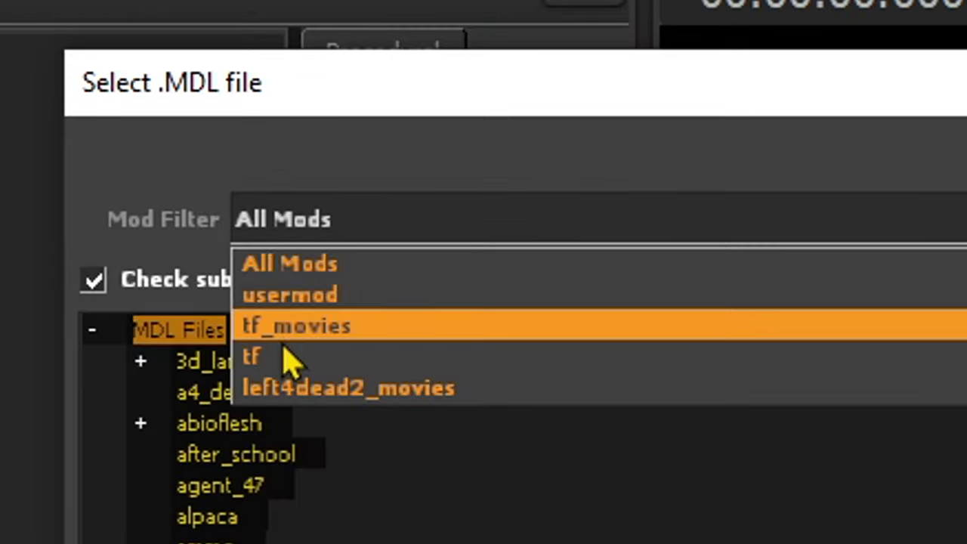
pyautogui.scroll(-1, 158, 134)
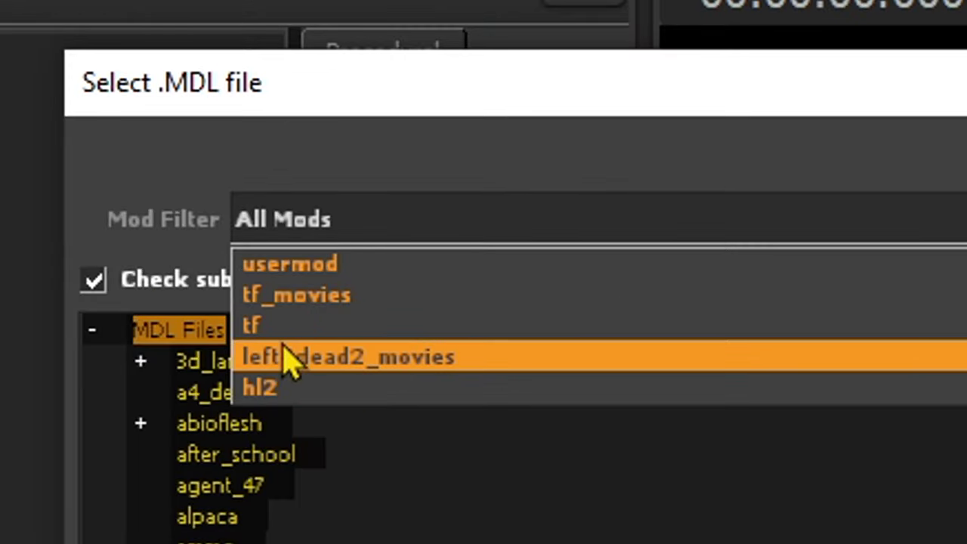
pyautogui.click(273, 387)
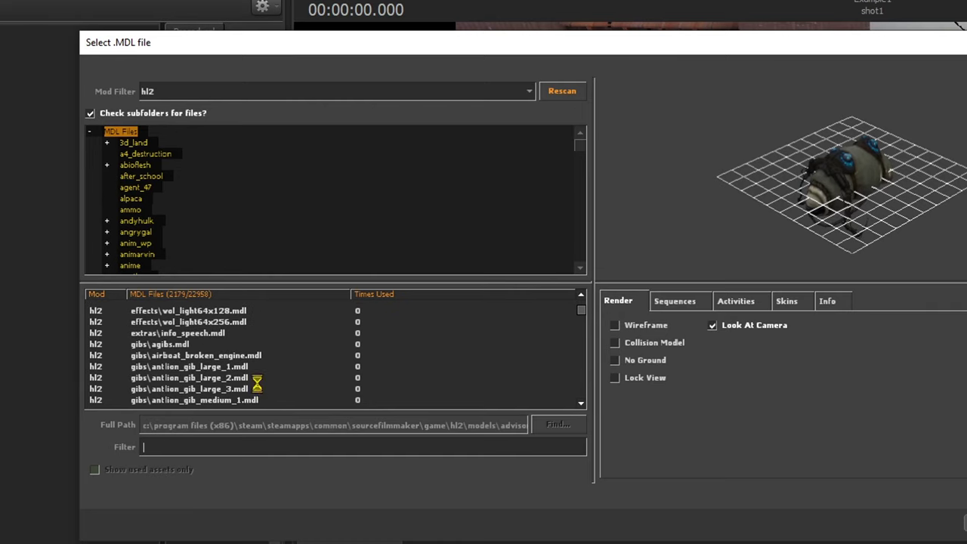
pyautogui.scroll(-20, 257, 385)
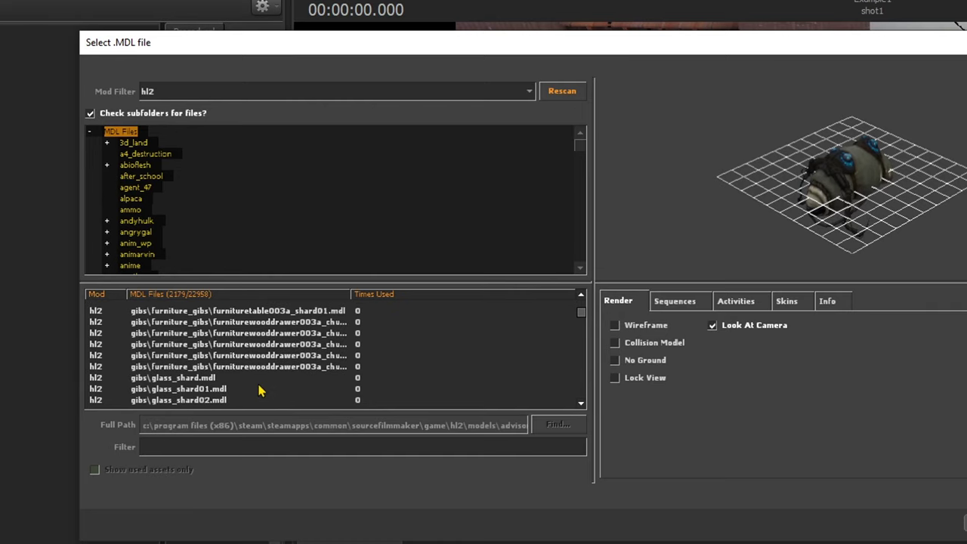
# Filter models by 'human male' and load the hl2 humans/group01/male_02 model into the scene
pyautogui.click(183, 450)
pyautogui.write('h')
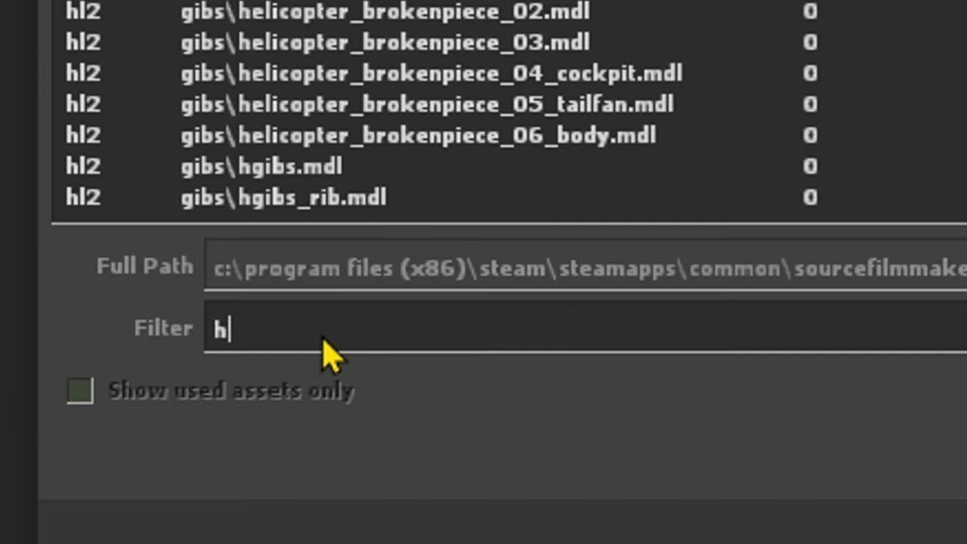
pyautogui.write('uman male')
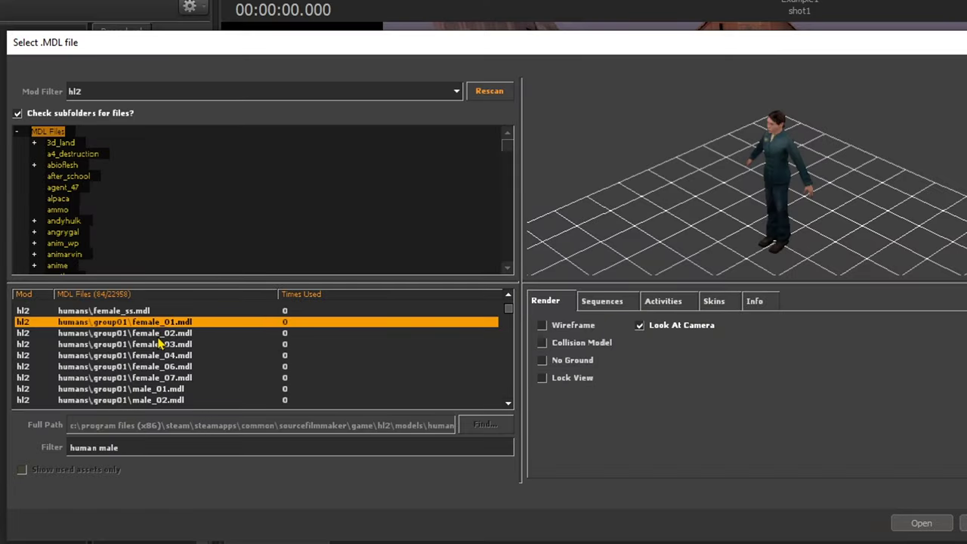
pyautogui.click(159, 333)
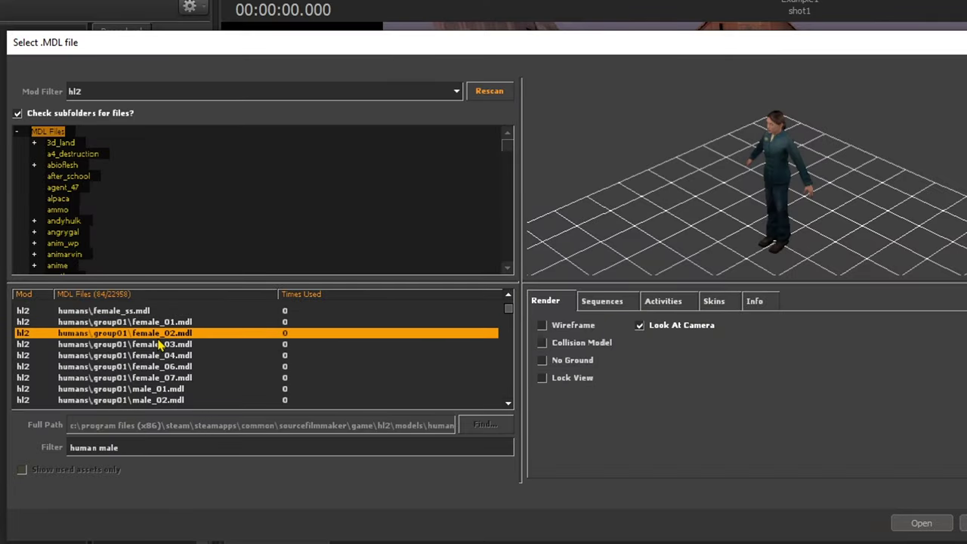
pyautogui.scroll(-2, 160, 344)
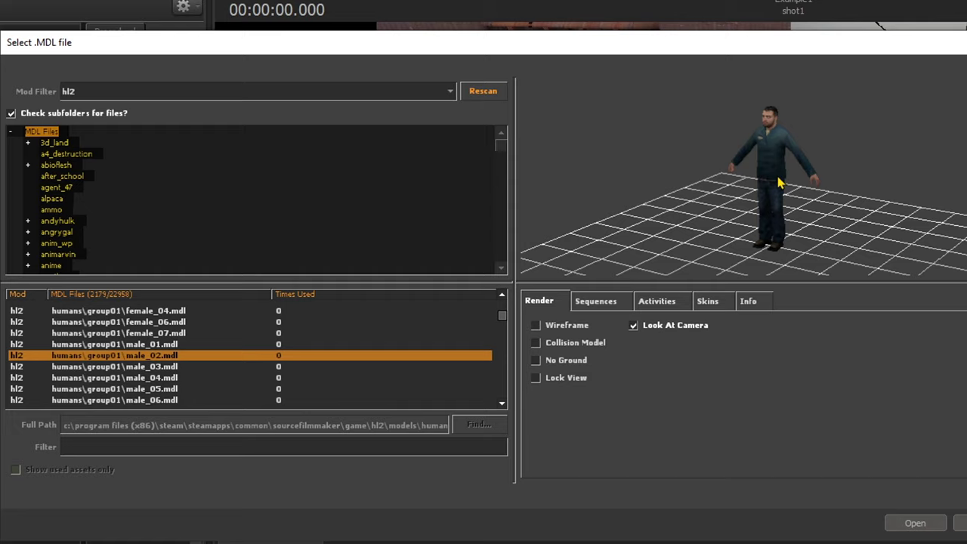
pyautogui.scroll(5, 779, 182)
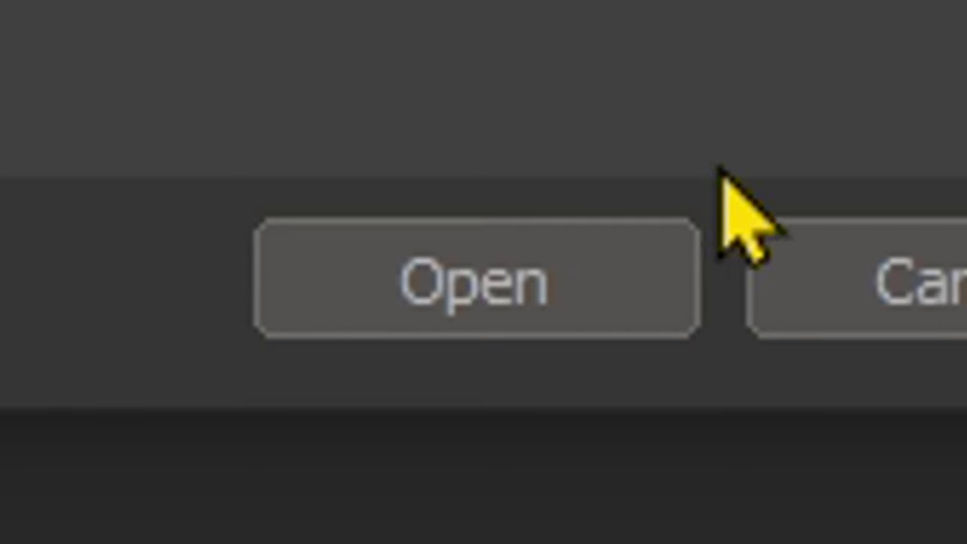
pyautogui.click(374, 278)
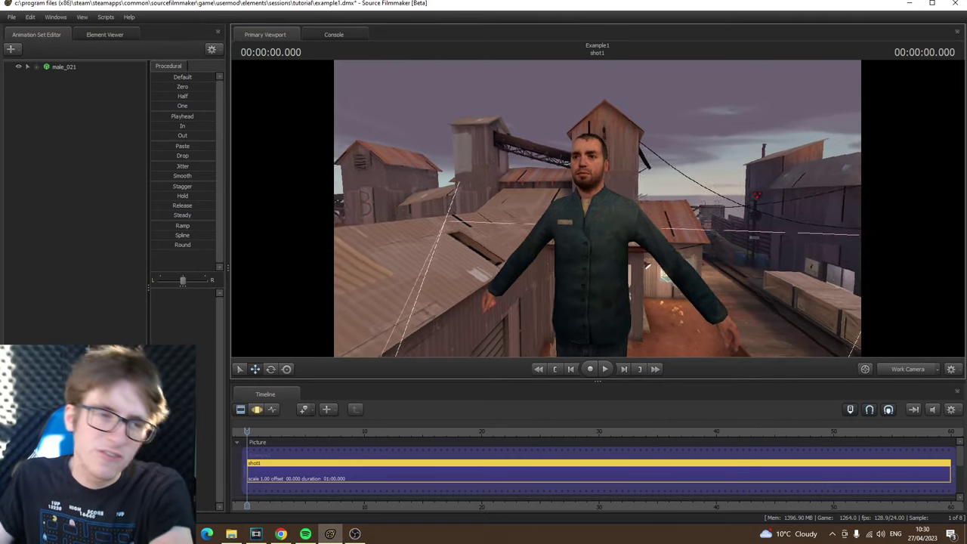
# Move camera1 closer to male_02 and pose him with arms lowered and head upright
pyautogui.moveTo(597, 212); pyautogui.dragTo(580, 216)
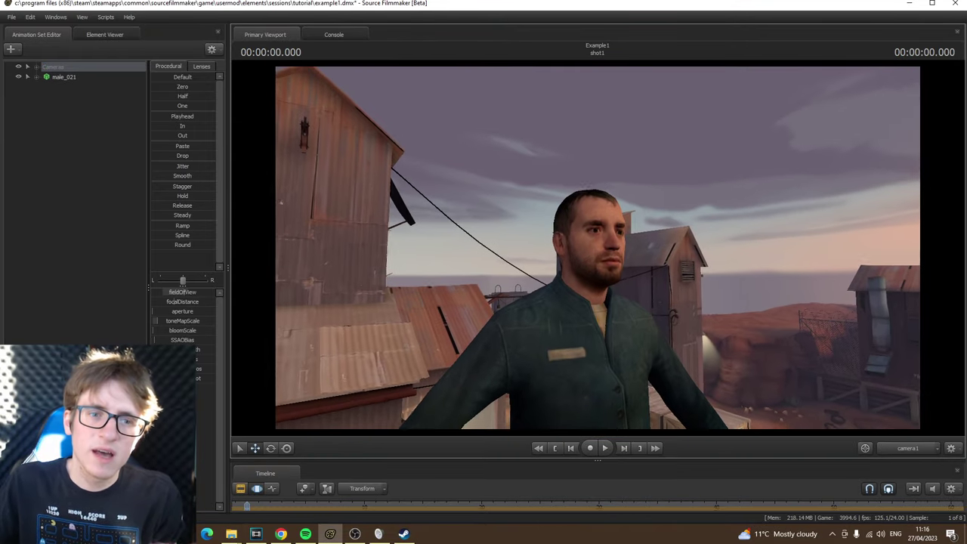
pyautogui.moveTo(592, 247); pyautogui.dragTo(591, 246)
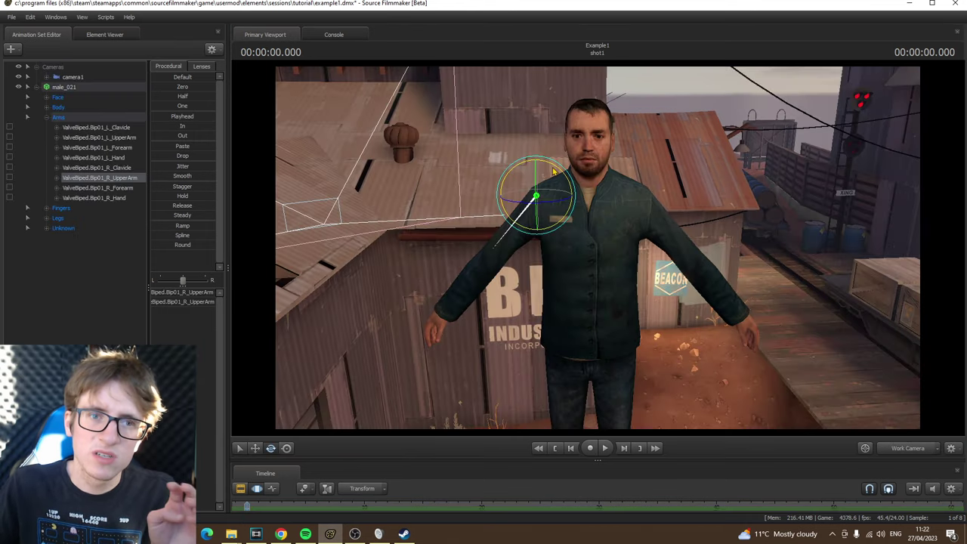
pyautogui.moveTo(553, 171); pyautogui.dragTo(565, 198)
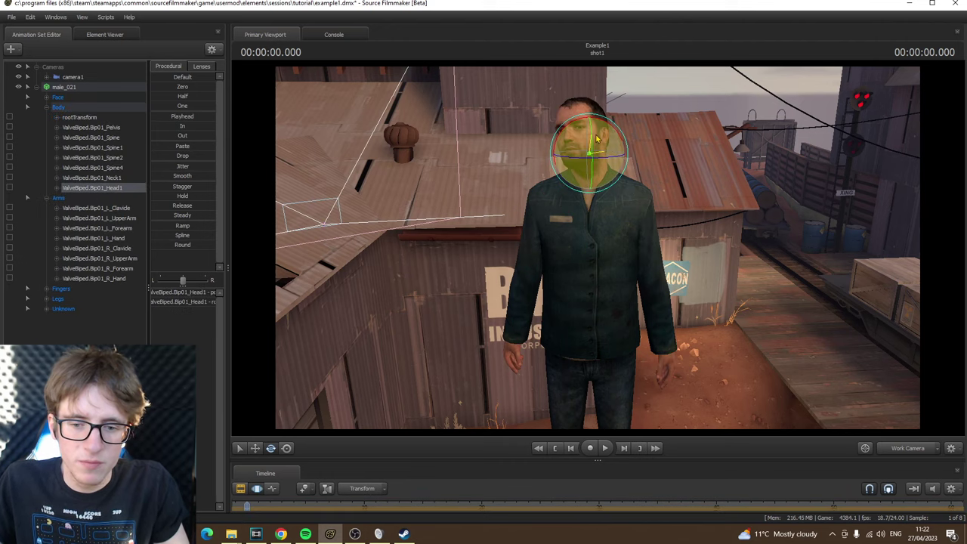
pyautogui.moveTo(597, 138); pyautogui.dragTo(591, 150)
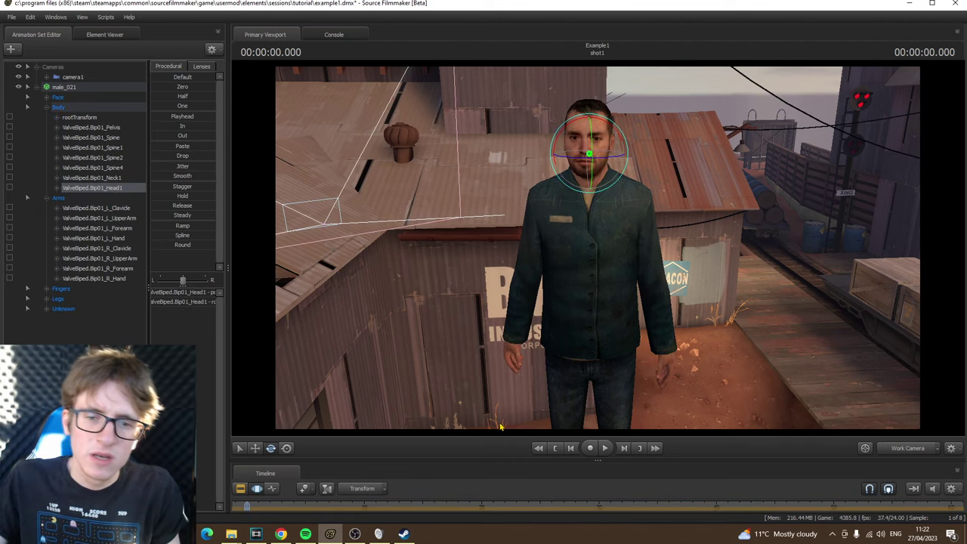